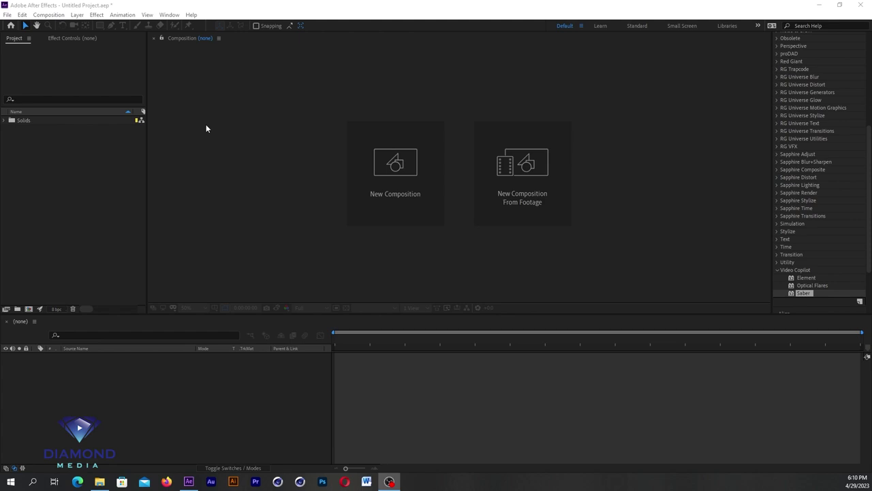
# Start a new composition named 'Title Motion' on the HDTV 1080 29.97 preset (1920×1080, 29.97 fps)
pyautogui.click(48, 15)
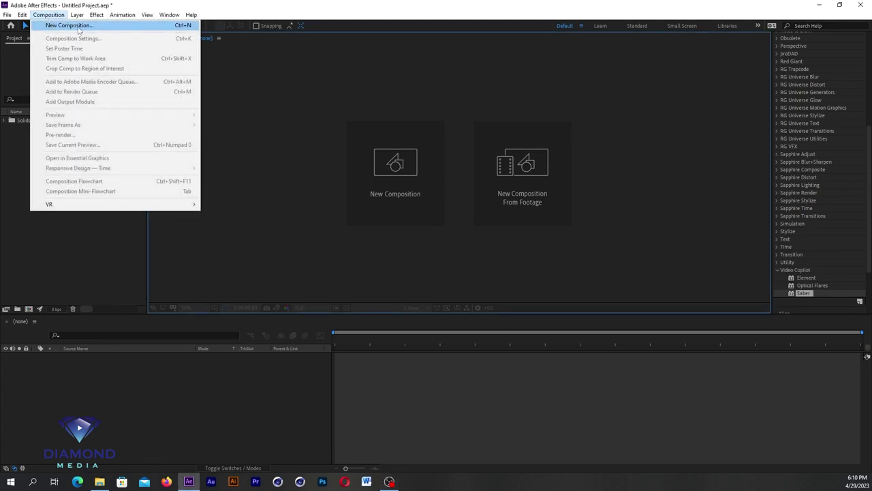
pyautogui.click(69, 25)
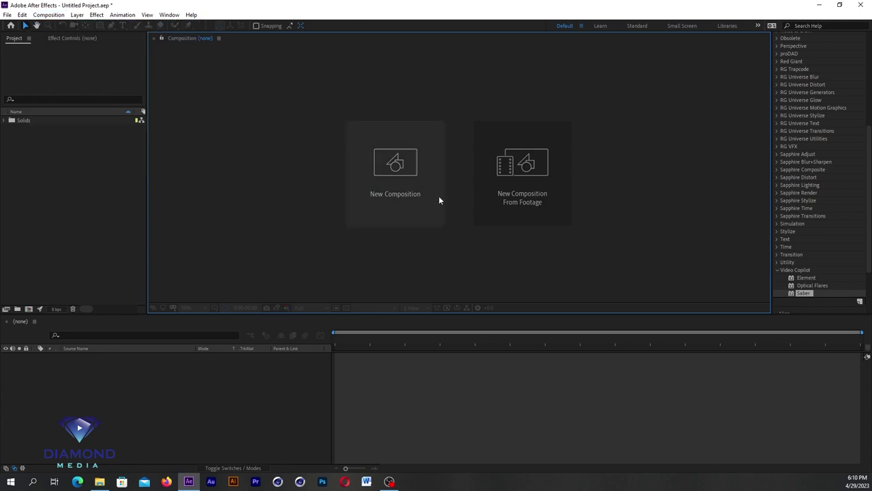
pyautogui.click(380, 195)
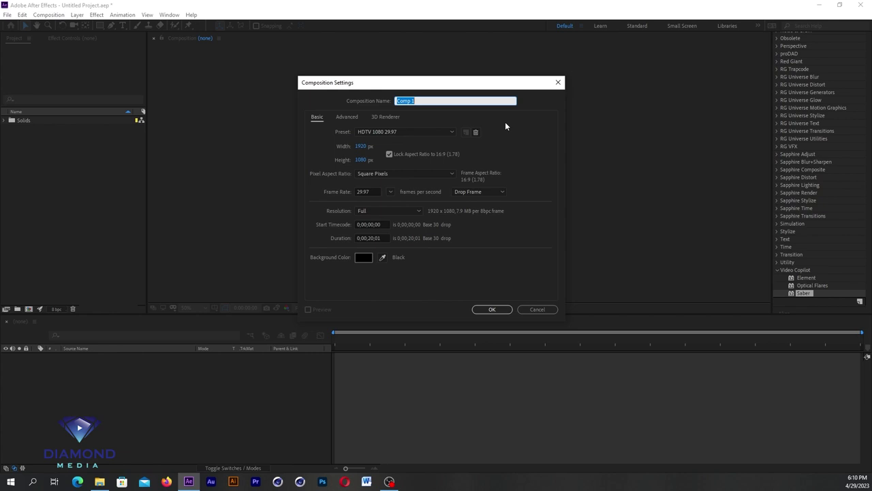
pyautogui.write('Title Motion')
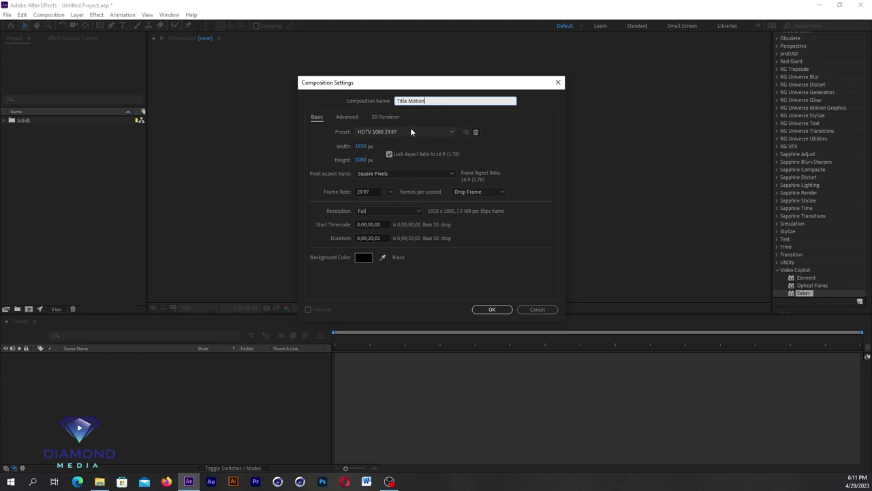
pyautogui.click(411, 131)
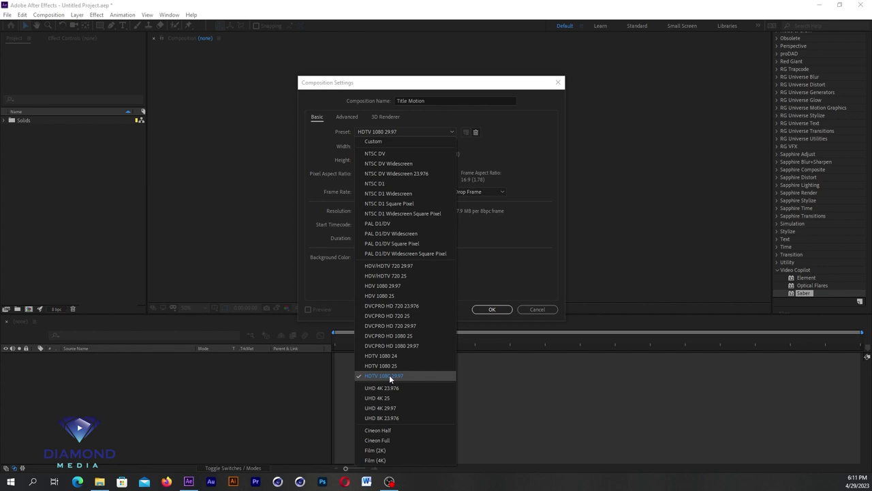
pyautogui.click(389, 375)
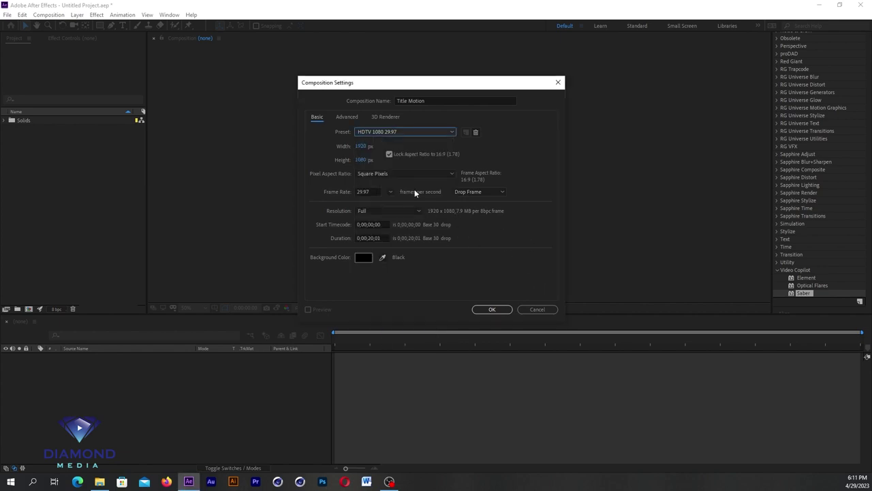
pyautogui.click(361, 147)
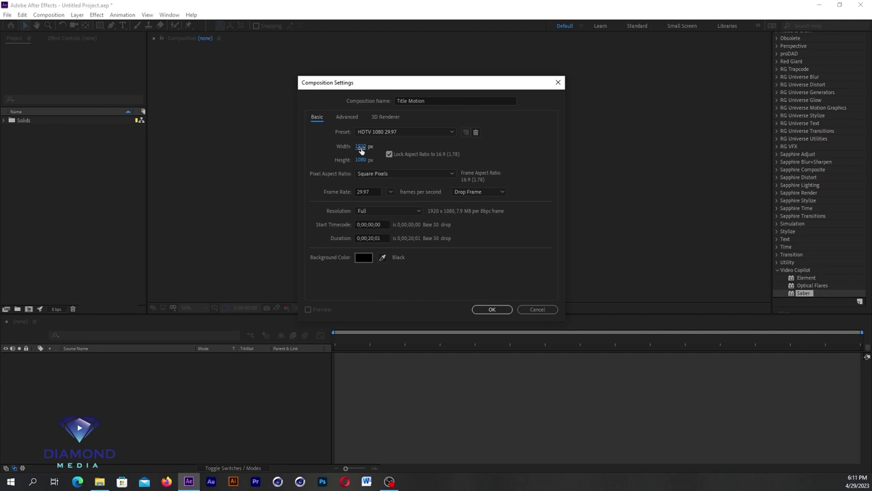
# Unlock the aspect ratio, try wider widths, then restore the HDTV 1080 29.97 preset
pyautogui.click(405, 167)
pyautogui.moveTo(360, 147); pyautogui.dragTo(442, 145)
pyautogui.click(389, 154)
pyautogui.click(361, 147)
pyautogui.click(377, 151)
pyautogui.moveTo(362, 147); pyautogui.dragTo(407, 153)
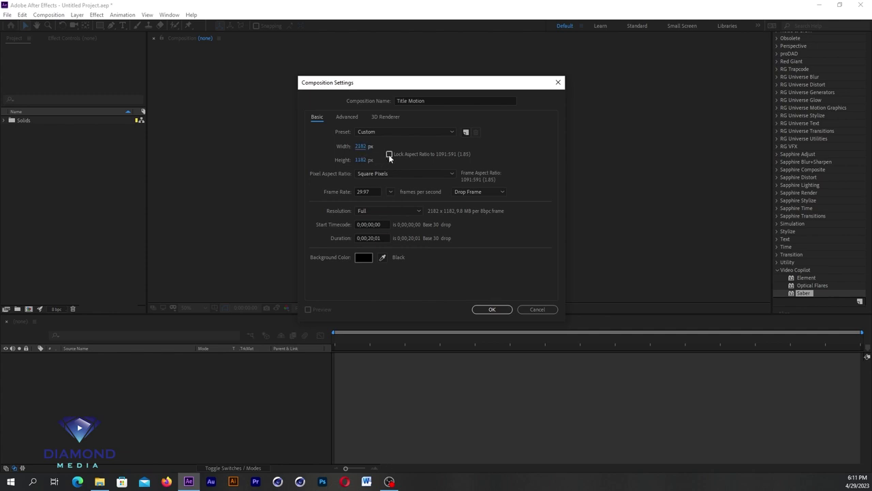
pyautogui.click(435, 131)
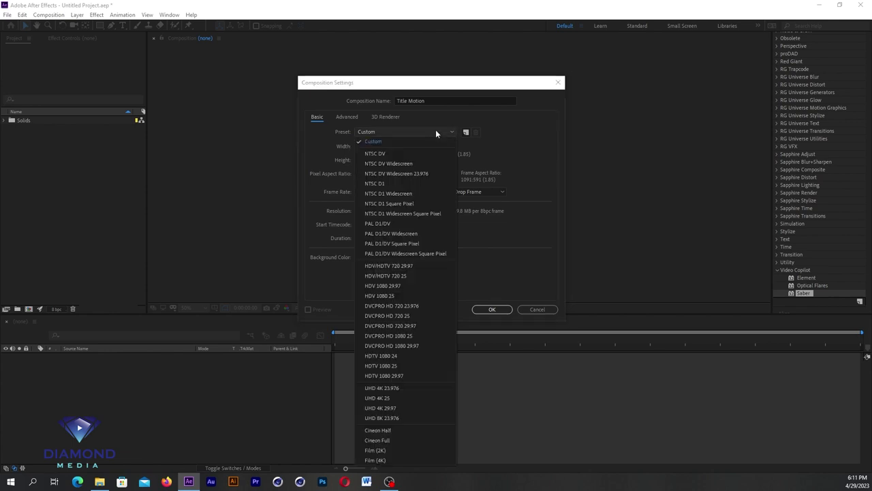
pyautogui.click(387, 375)
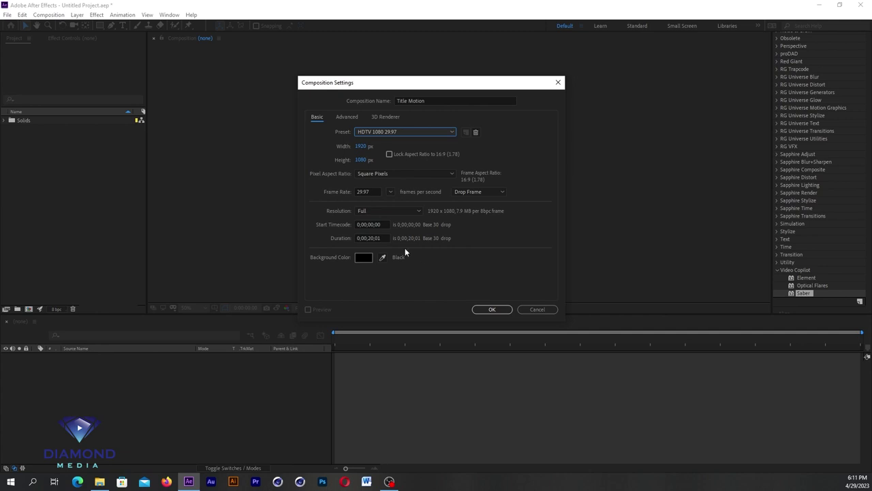
# Set the duration to 0;00;15;00 and create the Title Motion composition
pyautogui.click(368, 238)
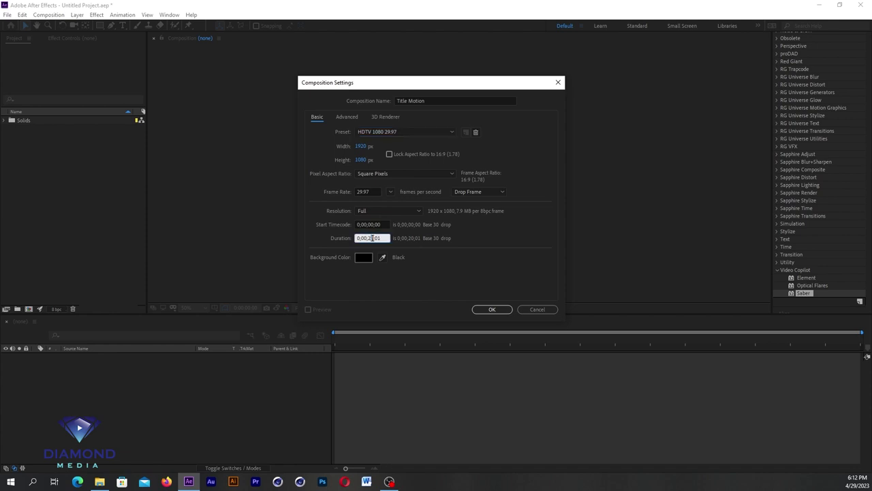
pyautogui.doubleClick(369, 238)
pyautogui.write('15')
pyautogui.click(442, 260)
pyautogui.click(490, 311)
pyautogui.click(491, 311)
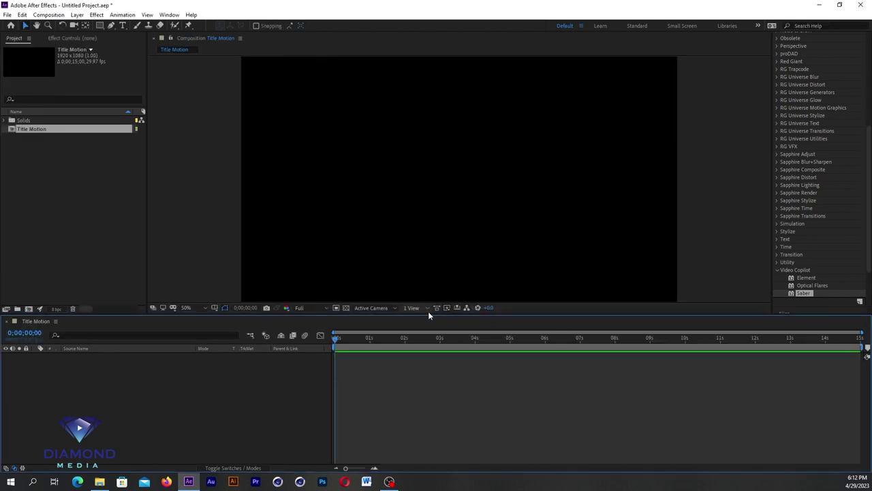
# Add a horizontal text layer reading 'Designer' to the canvas
pyautogui.moveTo(427, 314); pyautogui.dragTo(422, 329)
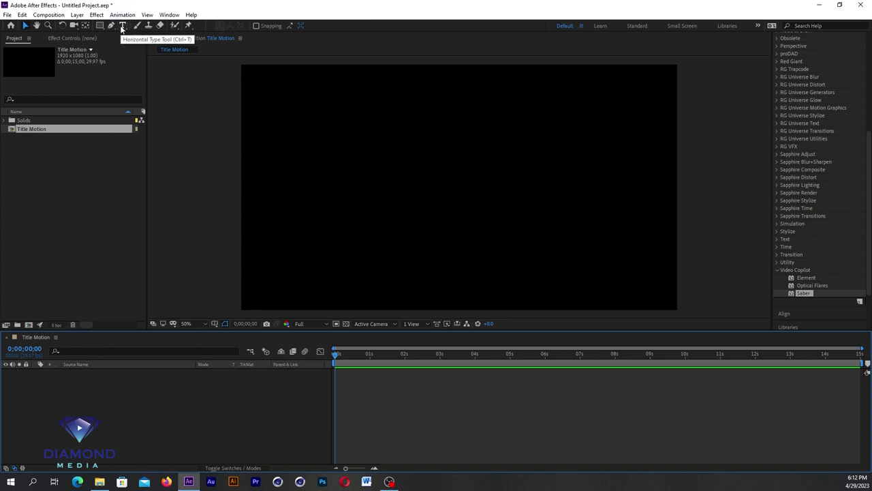
pyautogui.click(122, 28)
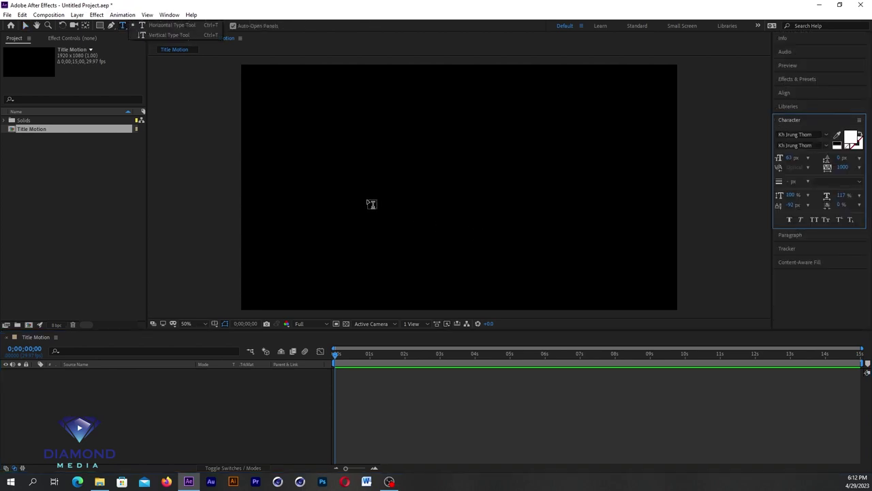
pyautogui.click(339, 205)
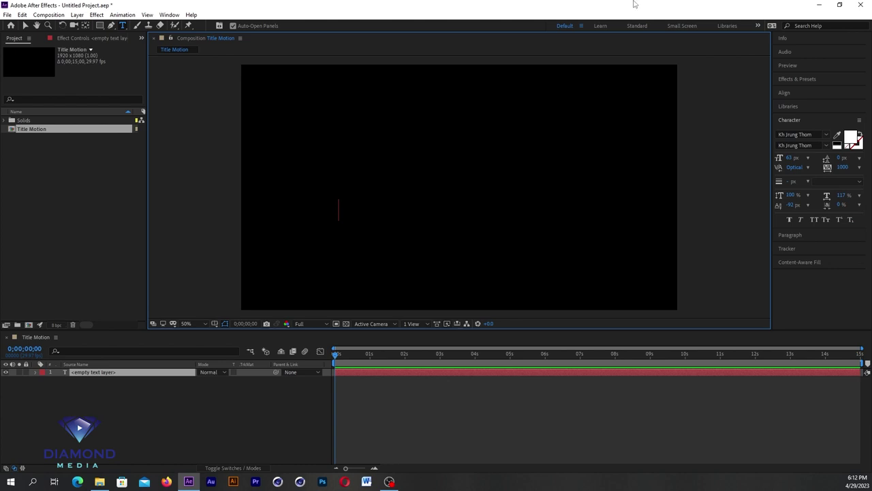
pyautogui.write('Designer')
# Reduce the Designer text's letter tracking from 1000 to 0
pyautogui.hotkey('ctrl', 'a')
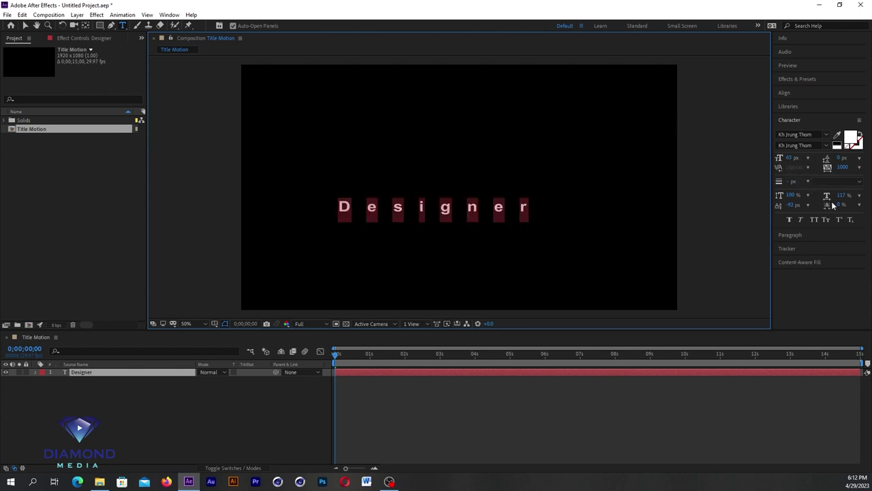
pyautogui.click(859, 169)
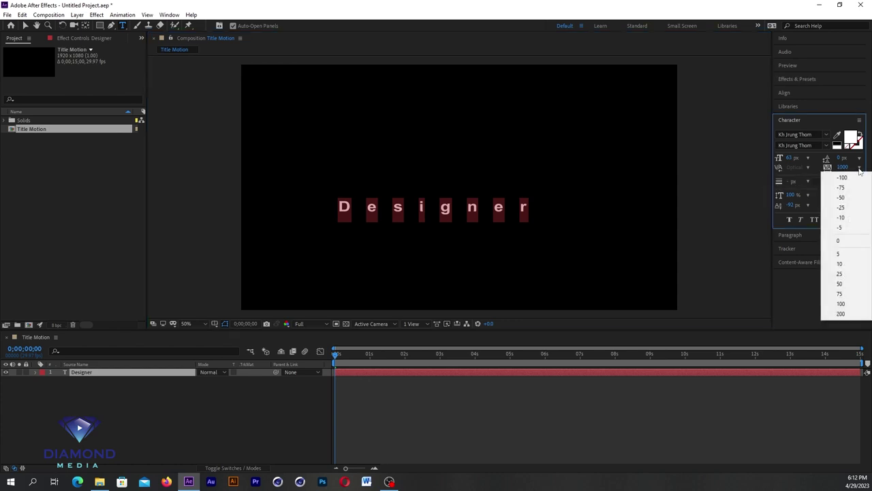
pyautogui.click(839, 240)
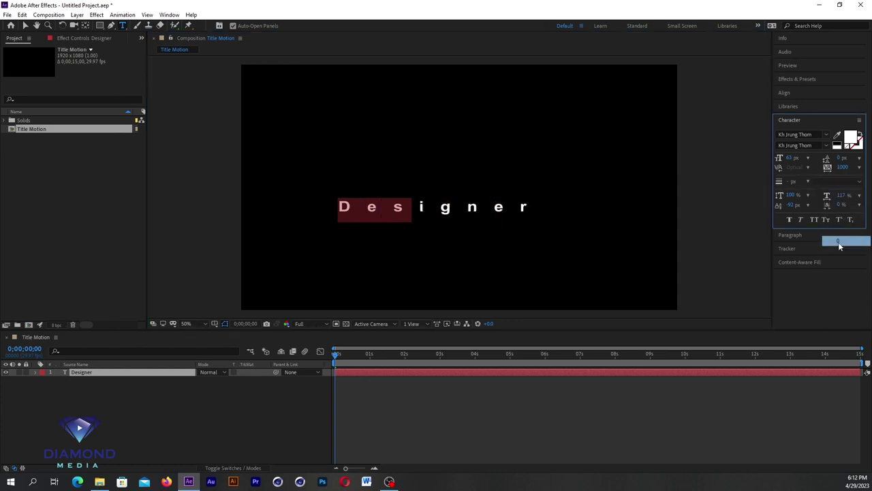
pyautogui.click(828, 136)
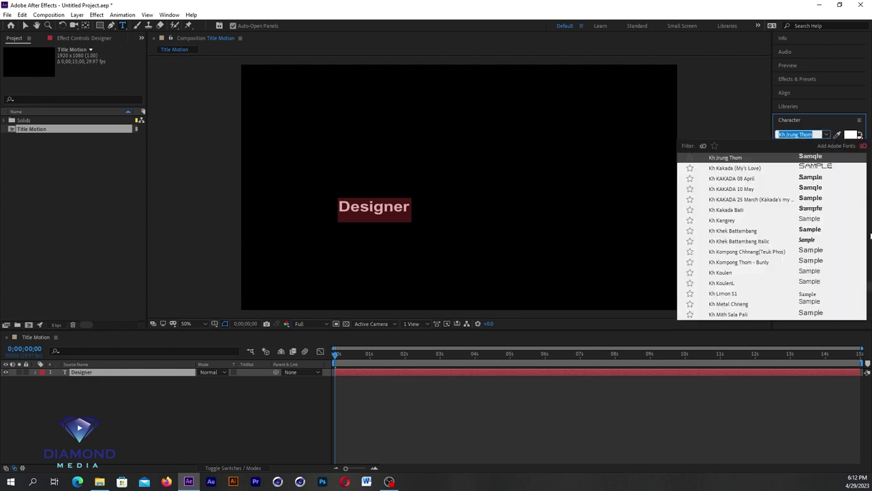
# Set Designer in Great Vibes at 315 px and drag it higher in the frame
pyautogui.scroll(-10, 869, 276)
pyautogui.moveTo(869, 266); pyautogui.dragTo(868, 257)
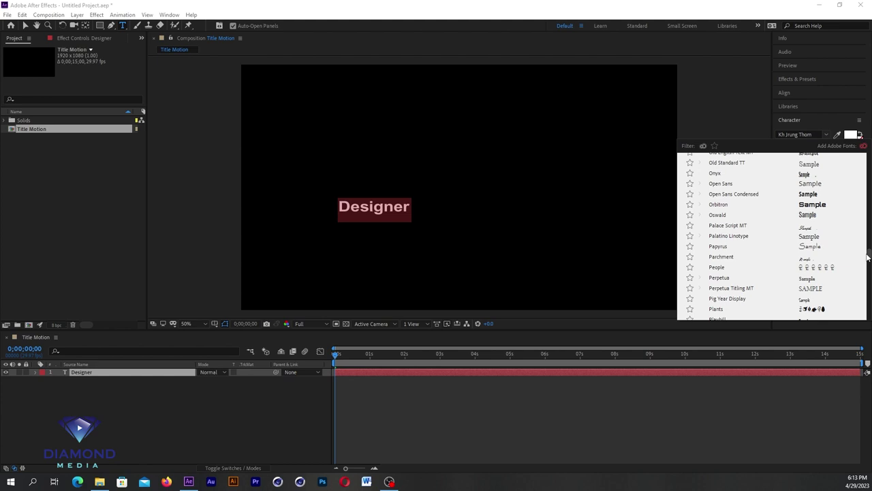
pyautogui.moveTo(868, 257); pyautogui.dragTo(868, 250)
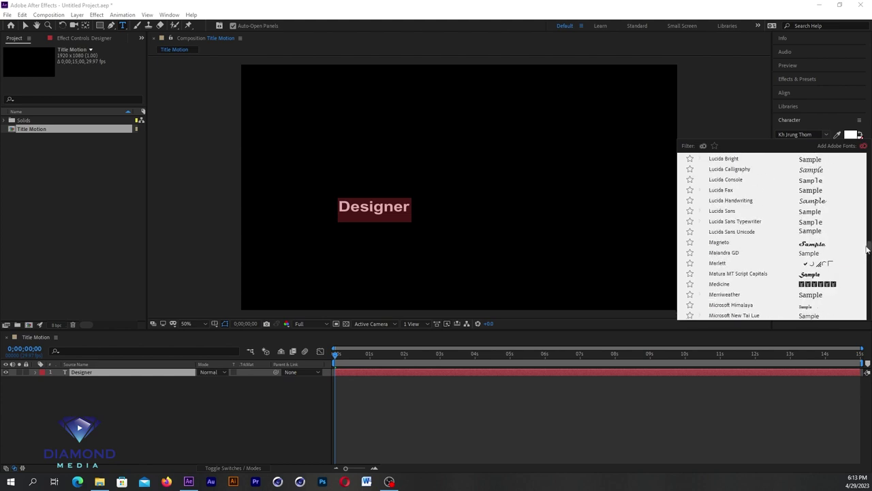
pyautogui.moveTo(867, 250); pyautogui.dragTo(869, 203)
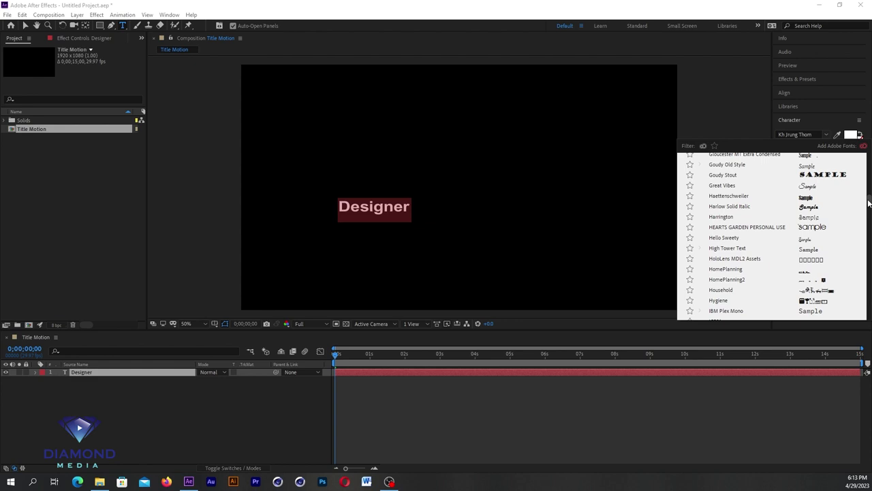
pyautogui.click(814, 186)
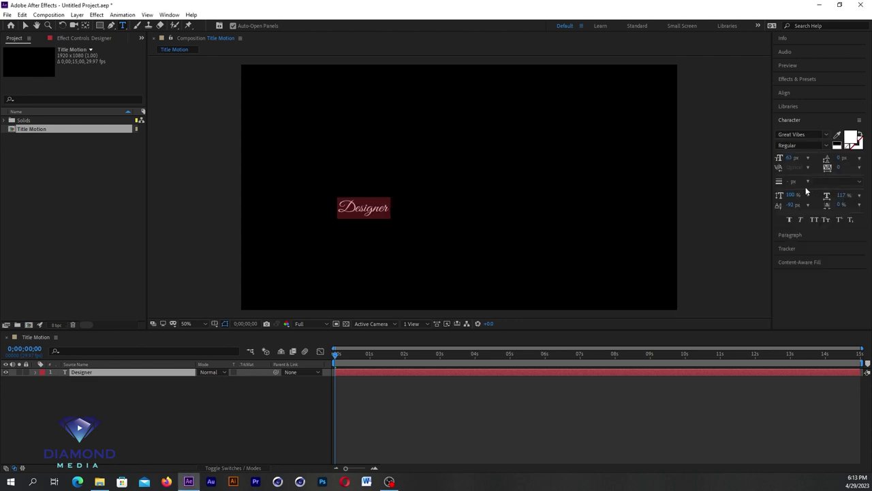
pyautogui.moveTo(791, 158)
pyautogui.mouseDown()
pyautogui.moveTo(839, 158)
pyautogui.moveTo(794, 160)
pyautogui.mouseUp()
pyautogui.write('315')
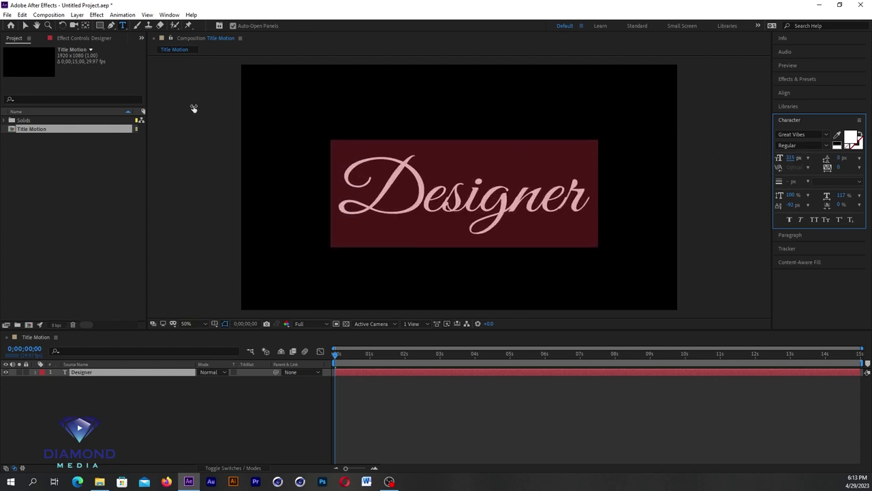
pyautogui.click(26, 25)
pyautogui.moveTo(480, 199); pyautogui.dragTo(482, 182)
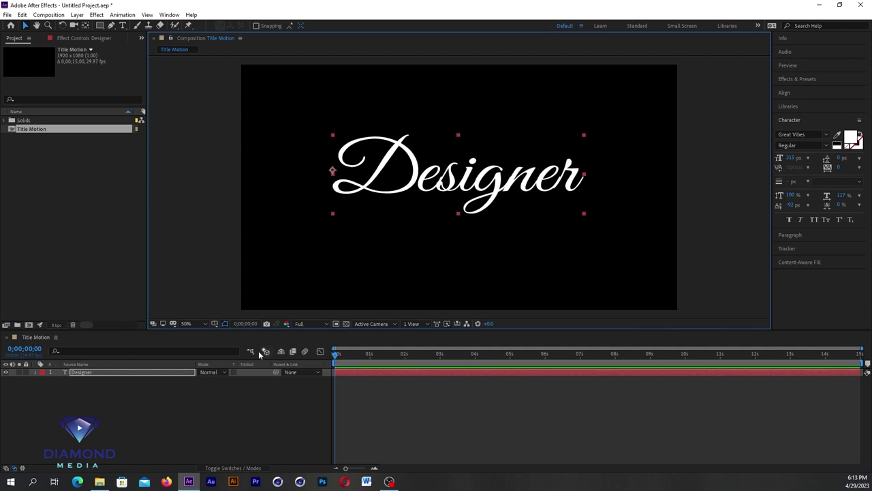
# Turn on title/action safe guides and centre Designer horizontally, keeping it regular weight
pyautogui.click(215, 324)
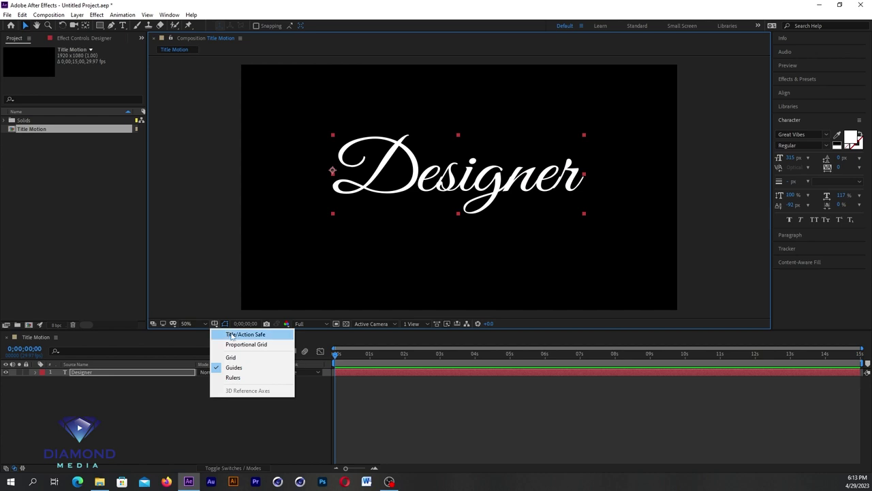
pyautogui.click(235, 335)
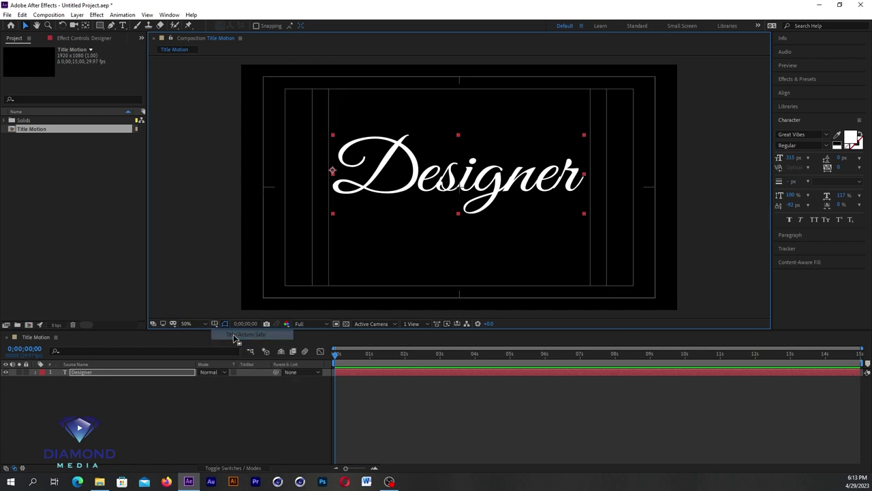
pyautogui.moveTo(496, 181)
pyautogui.mouseDown()
pyautogui.moveTo(476, 203)
pyautogui.moveTo(484, 186)
pyautogui.mouseUp()
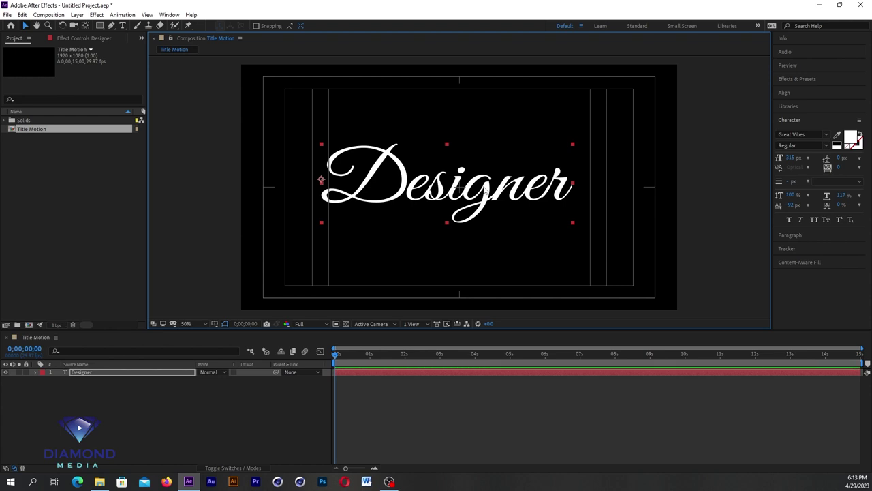
pyautogui.click(789, 220)
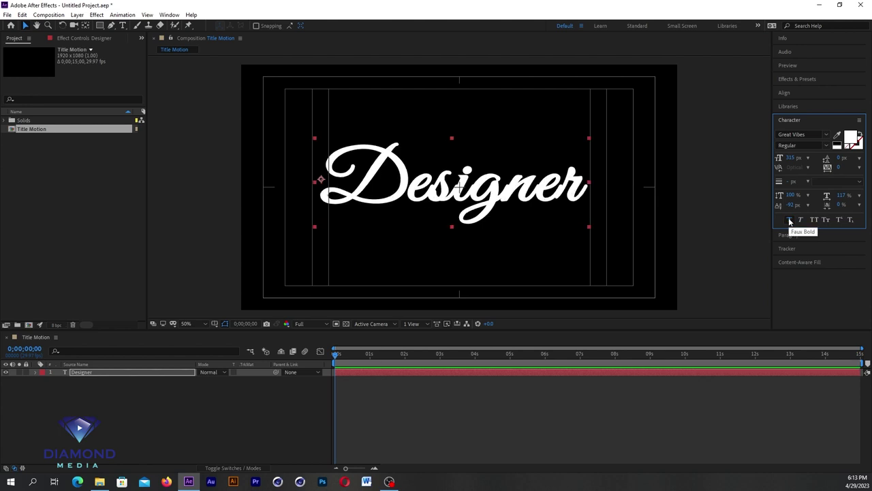
pyautogui.click(790, 220)
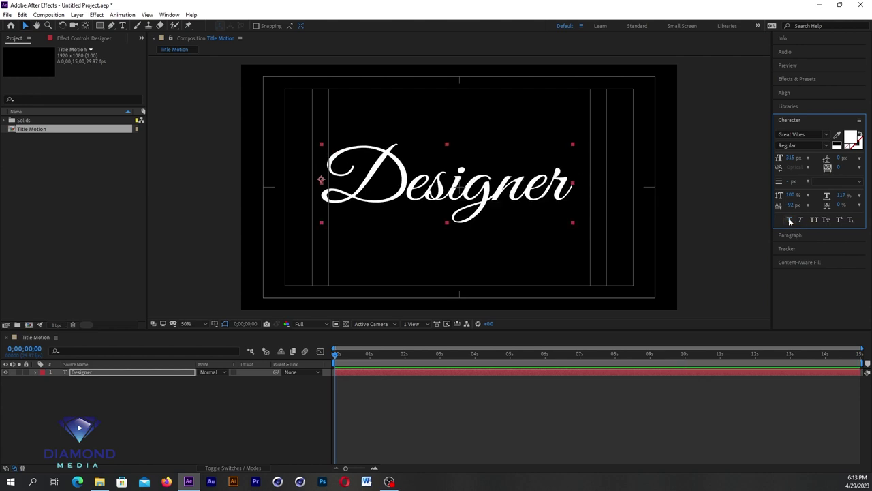
pyautogui.moveTo(372, 181); pyautogui.dragTo(379, 183)
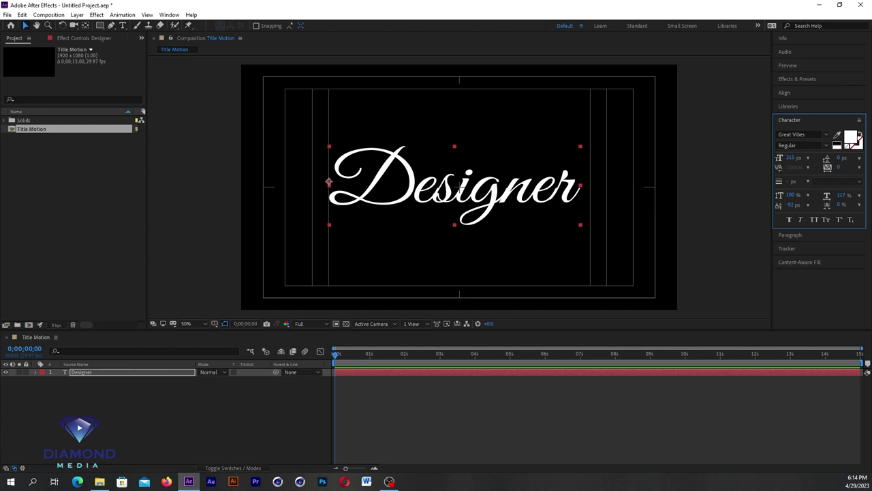
pyautogui.click(96, 15)
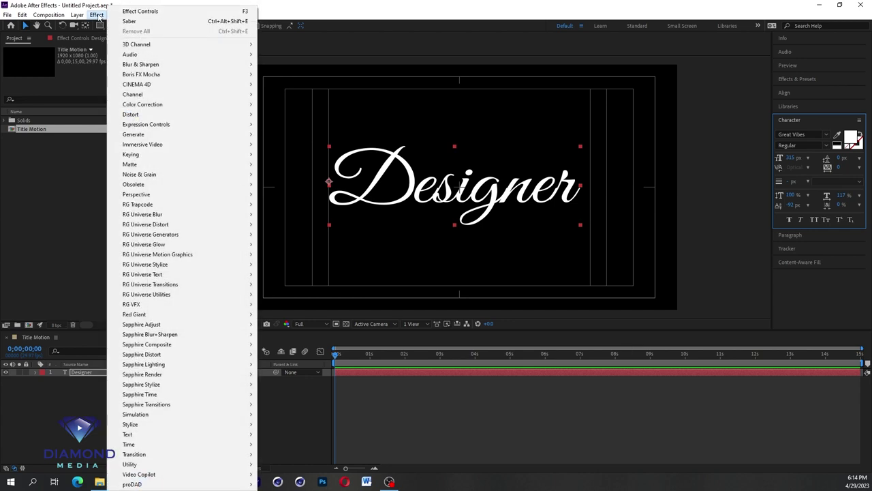
# Apply Gradient Ramp to Designer with an orange-red end colour and FFCC00 start colour
pyautogui.moveTo(153, 138)
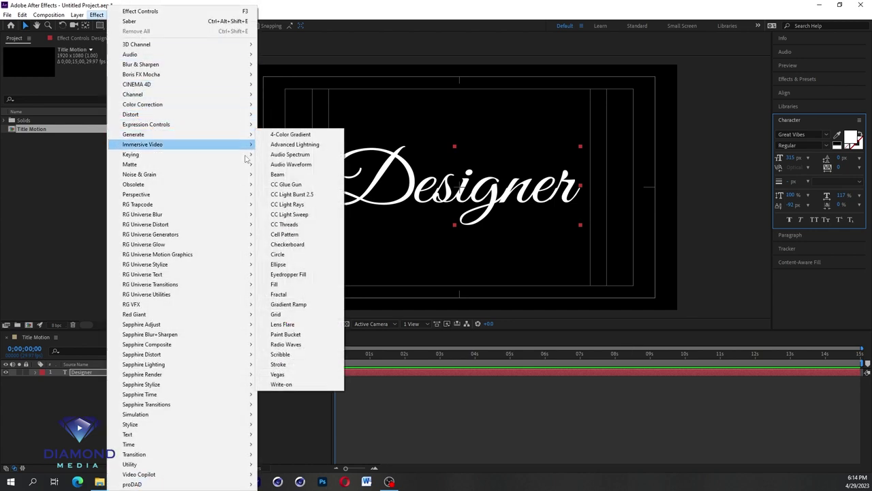
pyautogui.click(307, 308)
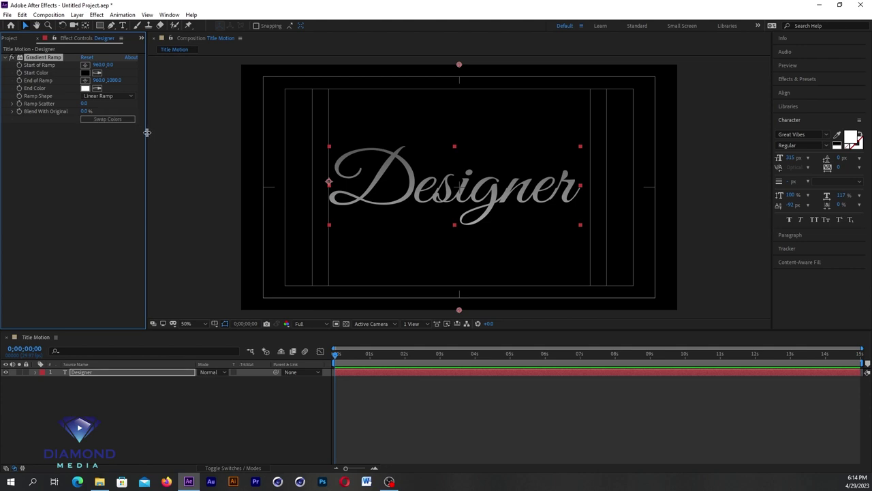
pyautogui.moveTo(146, 134); pyautogui.dragTo(198, 142)
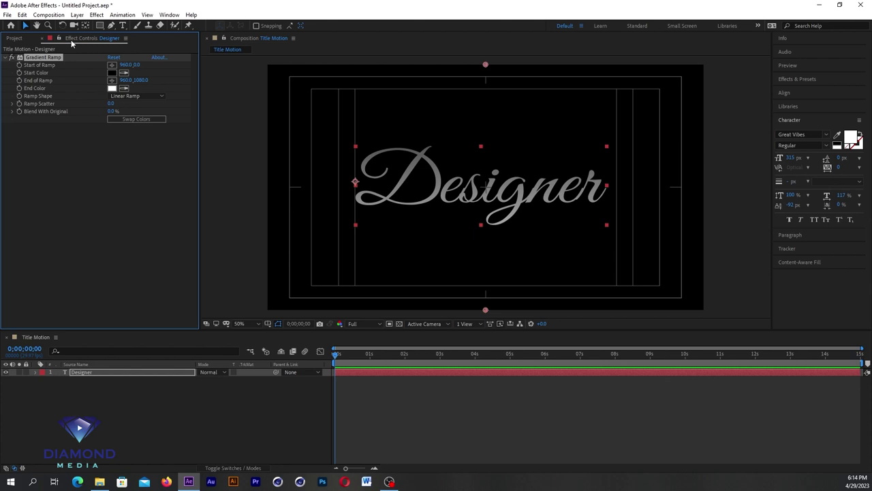
pyautogui.click(112, 88)
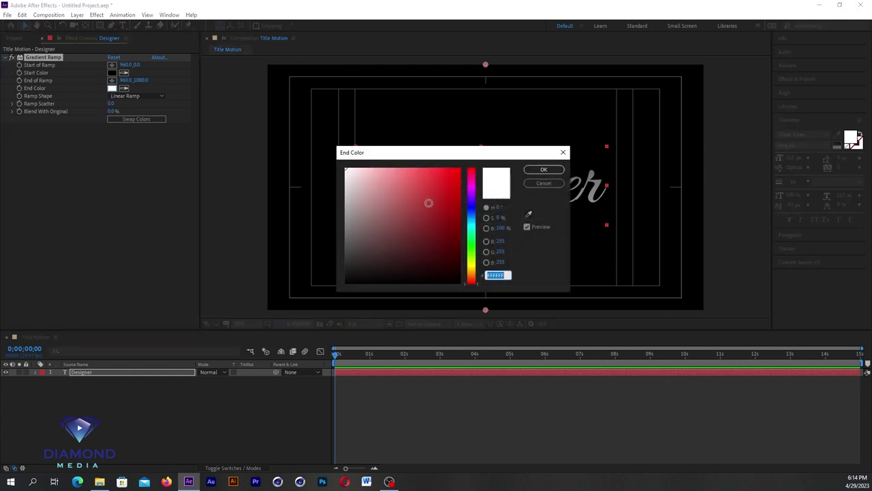
pyautogui.moveTo(454, 189); pyautogui.dragTo(460, 167)
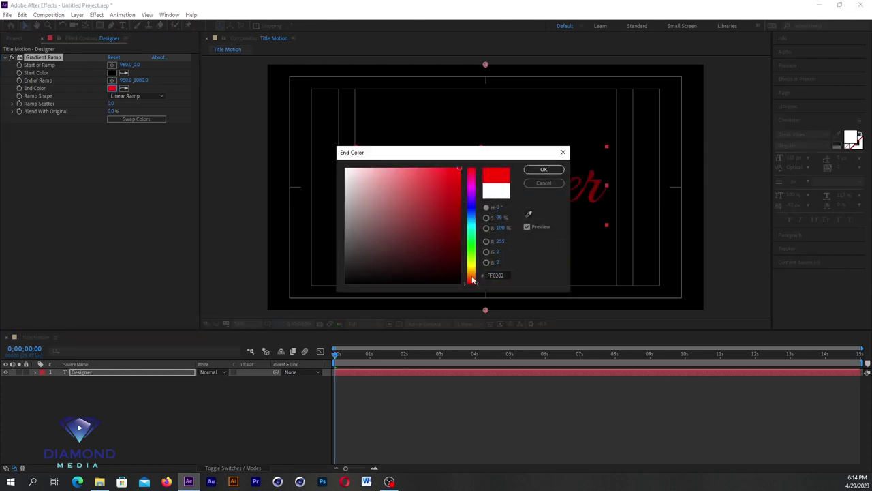
pyautogui.moveTo(474, 282); pyautogui.dragTo(473, 274)
pyautogui.click(449, 198)
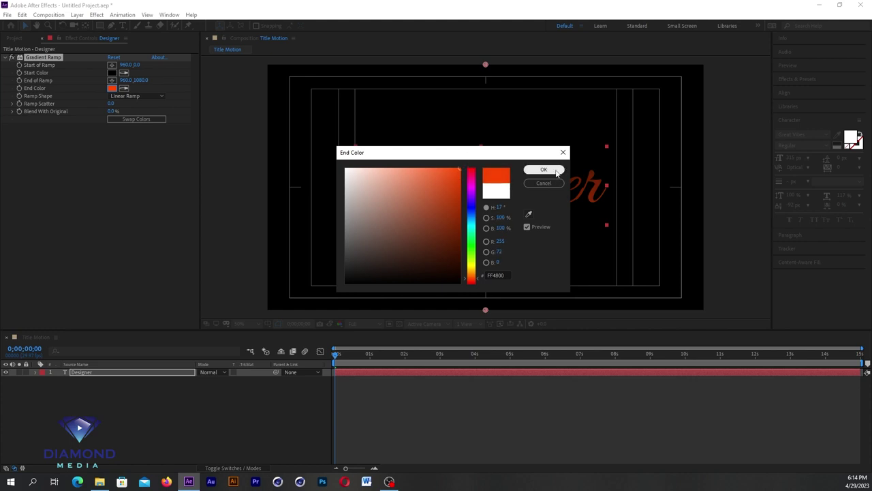
pyautogui.click(544, 169)
pyautogui.click(111, 72)
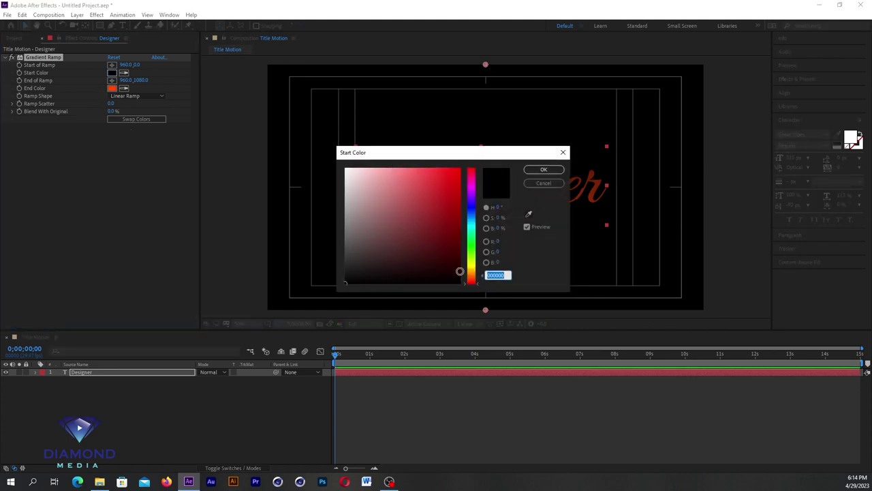
pyautogui.write('FFCC00')
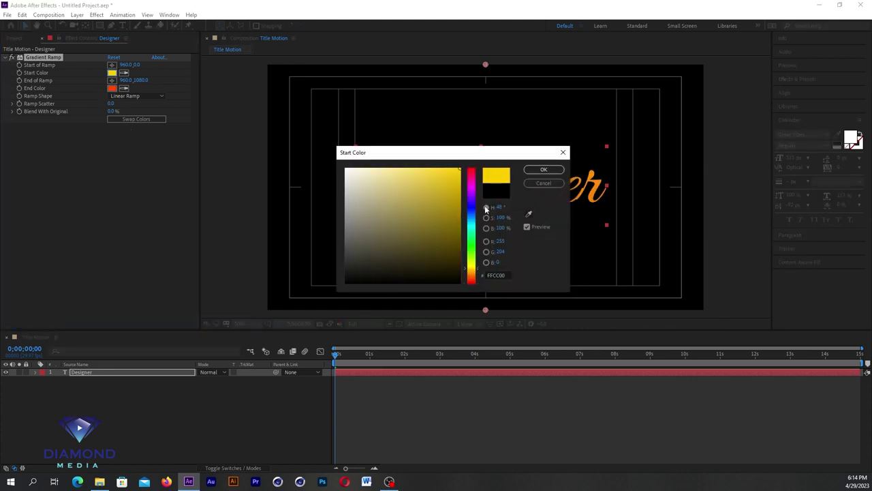
pyautogui.click(544, 169)
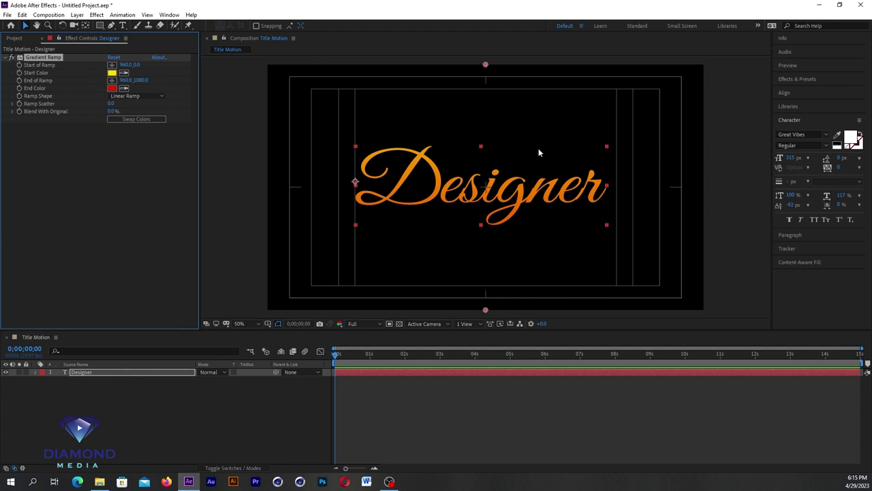
pyautogui.click(99, 17)
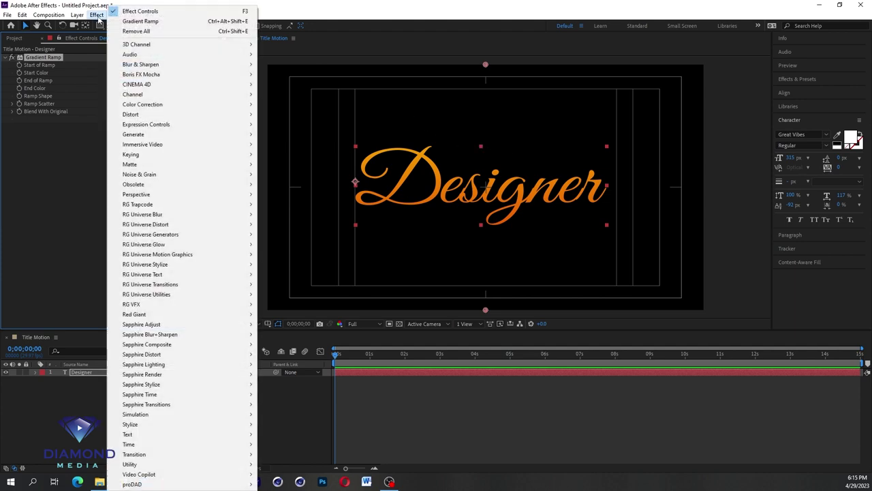
# Apply Bevel Alpha to Designer and raise Edge Thickness to 15.60
pyautogui.moveTo(144, 140)
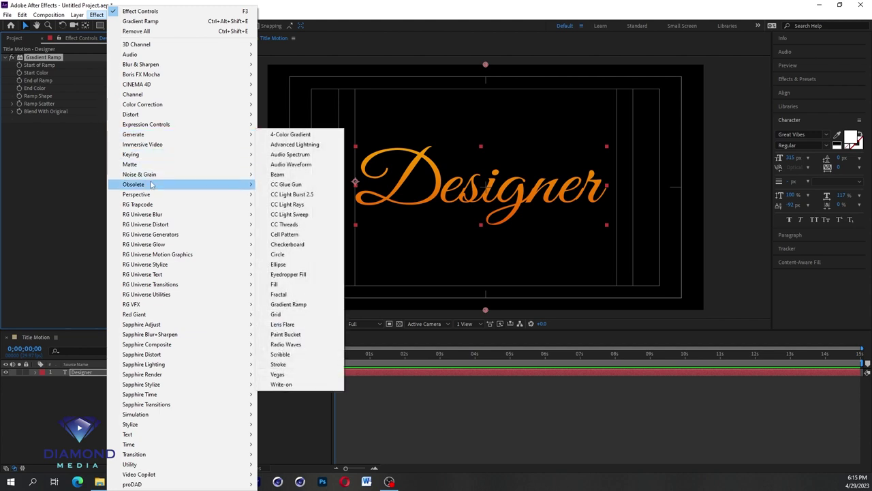
pyautogui.moveTo(140, 196)
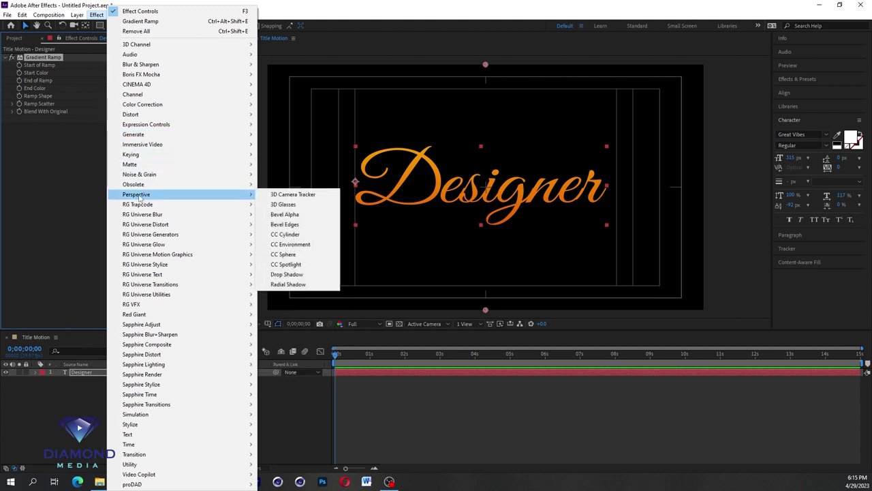
pyautogui.click(305, 215)
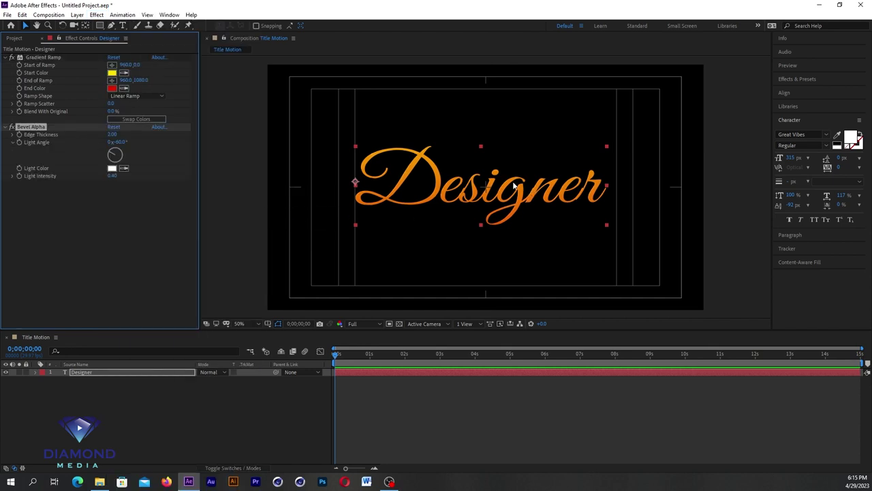
pyautogui.press('/')
pyautogui.moveTo(112, 134)
pyautogui.mouseDown()
pyautogui.moveTo(189, 128)
pyautogui.moveTo(171, 129)
pyautogui.mouseUp()
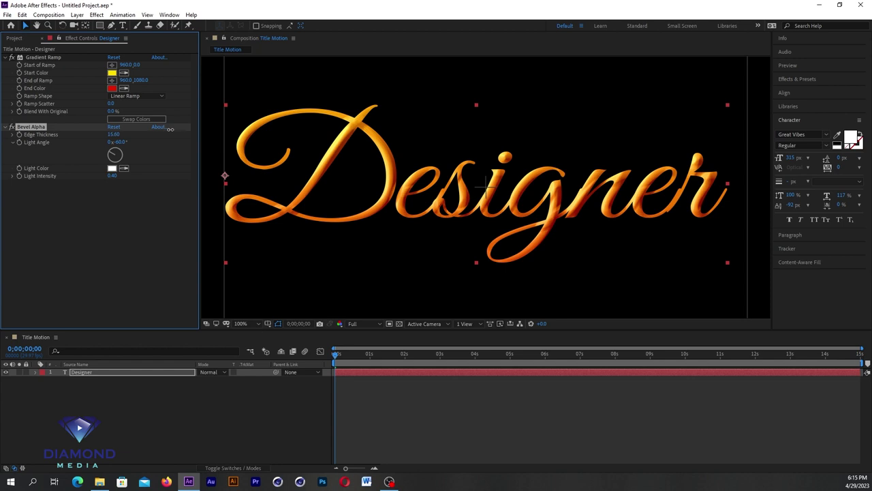
# Return to the start, select the bevel's Light Angle, then move the playhead to 7;29
pyautogui.click(337, 355)
pyautogui.moveTo(336, 358); pyautogui.dragTo(331, 357)
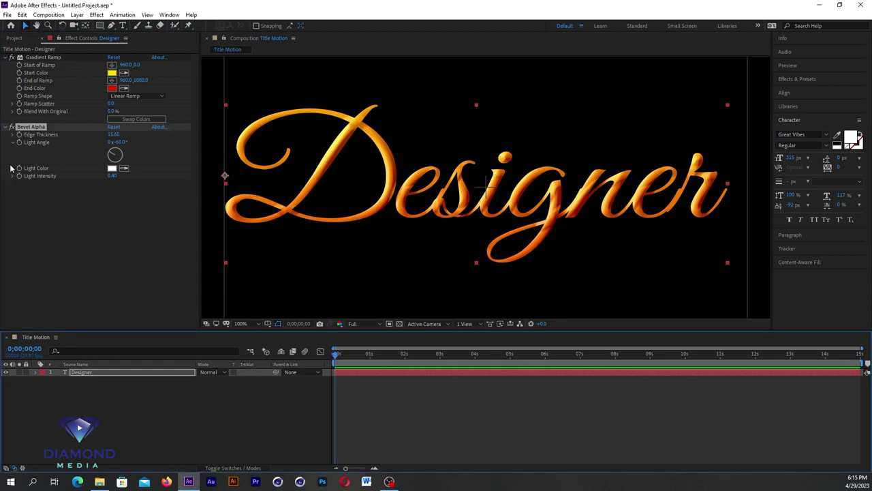
pyautogui.click(21, 146)
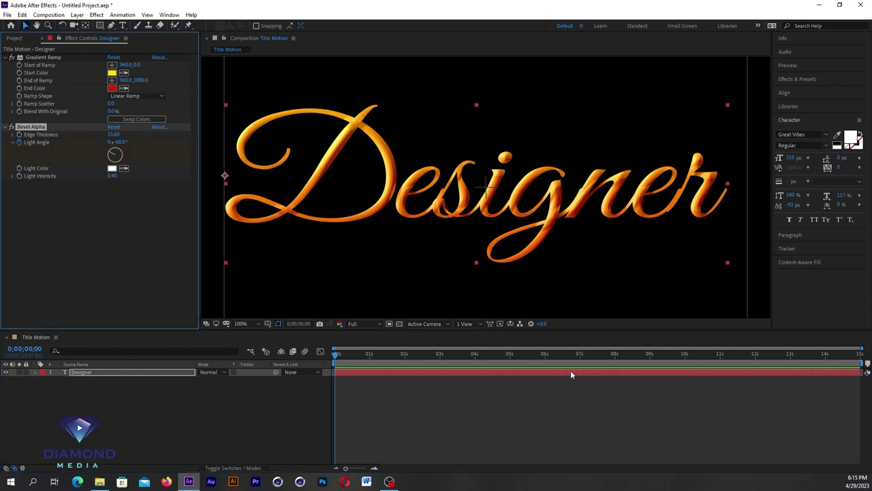
pyautogui.click(614, 356)
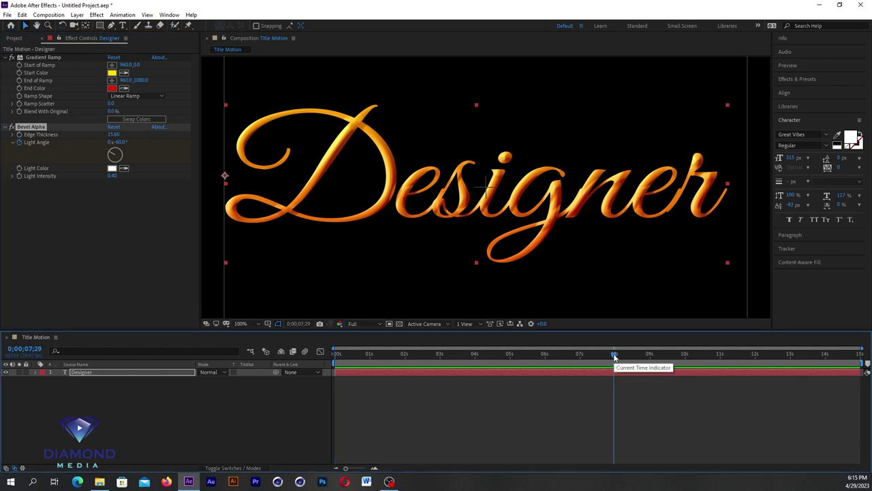
# End the work area at 7;29 and trim the comp to it, about 8 seconds long
pyautogui.press('n')
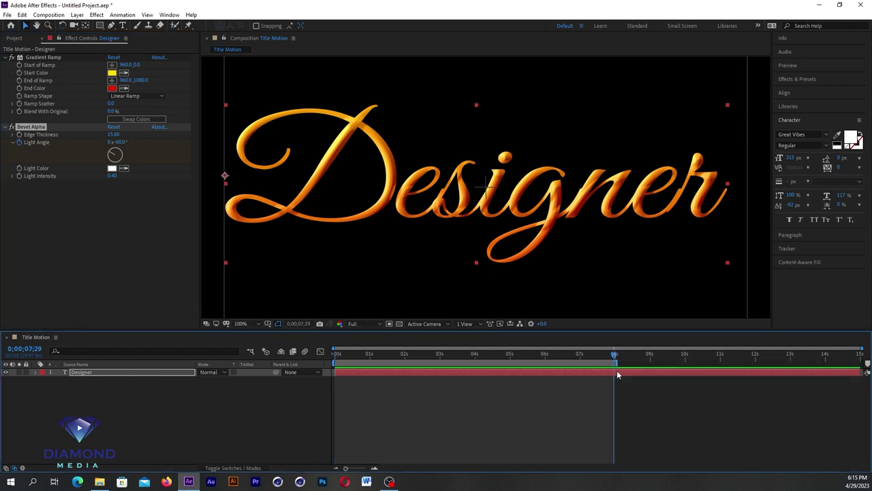
pyautogui.rightClick(592, 363)
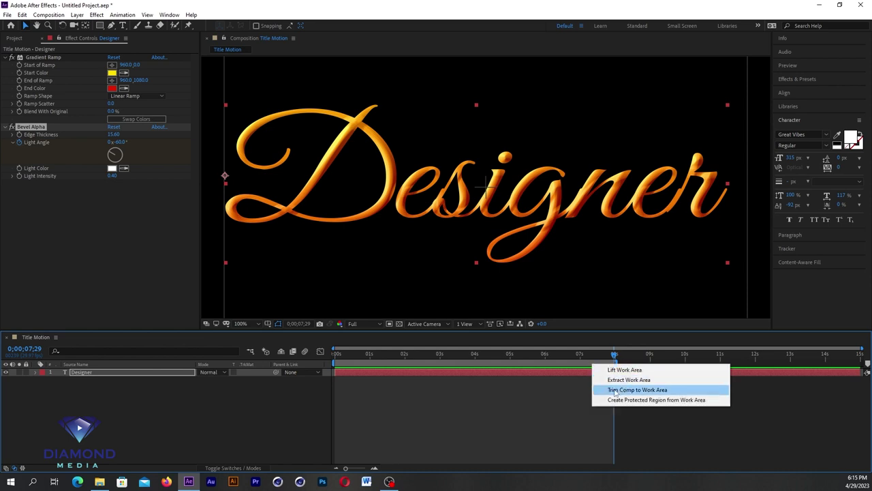
pyautogui.click(591, 366)
pyautogui.click(590, 357)
pyautogui.click(370, 355)
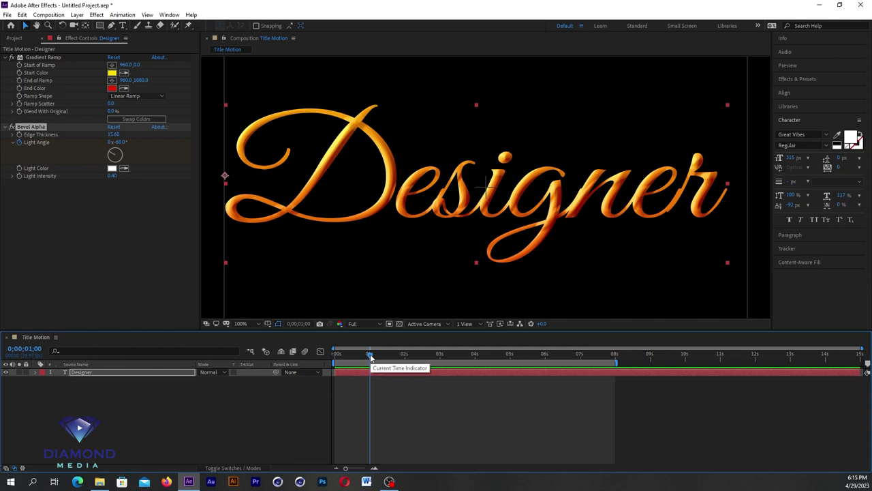
pyautogui.press('b')
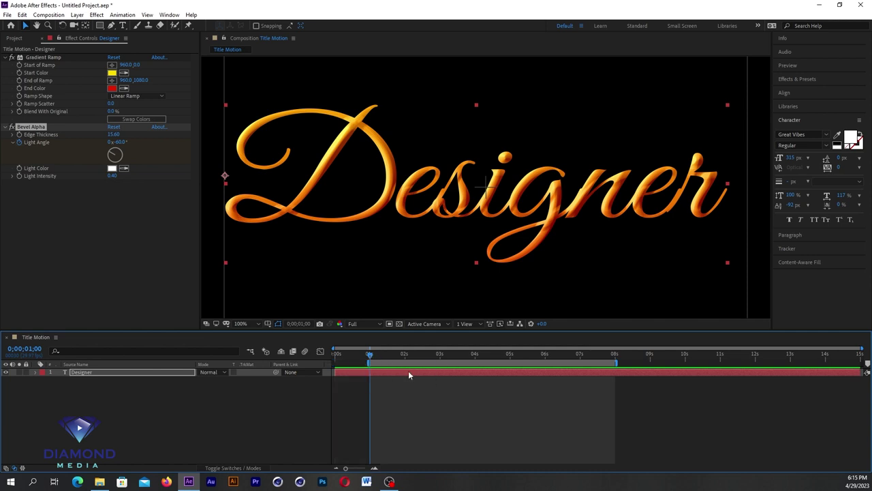
pyautogui.hotkey('ctrl', 'z')
pyautogui.rightClick(544, 364)
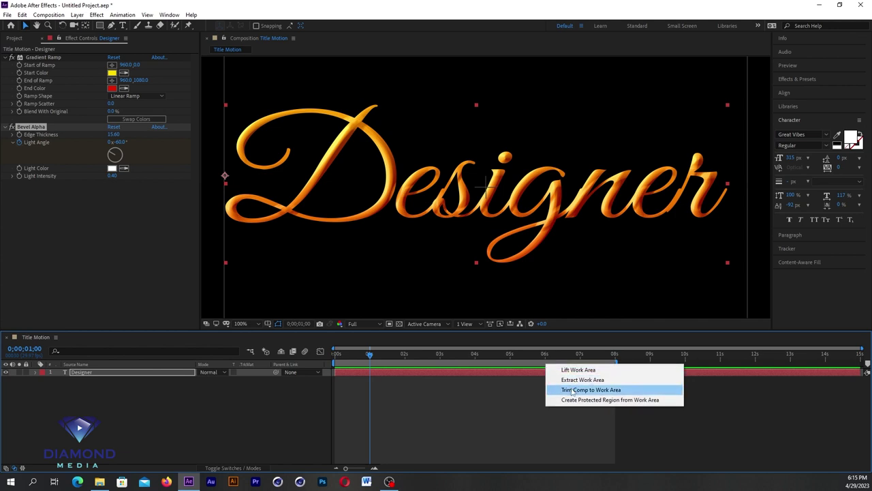
pyautogui.click(571, 390)
pyautogui.press('Home')
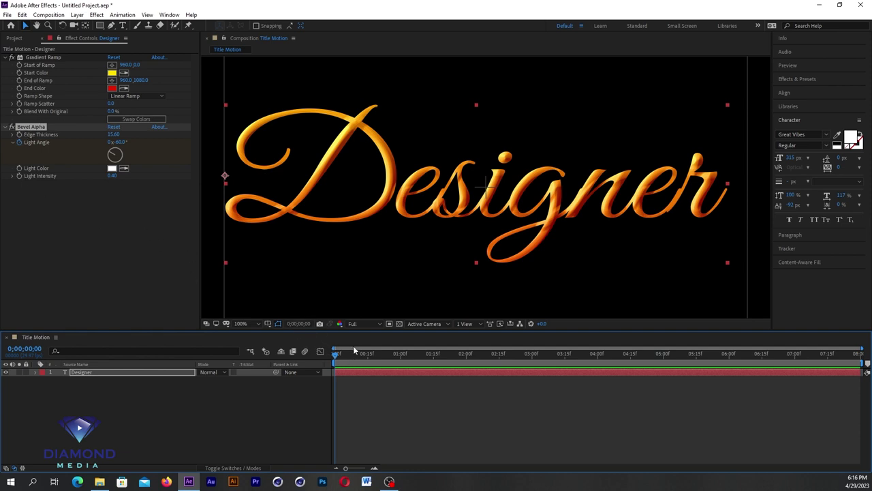
# Rotate the bevel's Light Angle to +37°, preview from the start, and expand Effects & Presets
pyautogui.moveTo(335, 355); pyautogui.dragTo(859, 402)
pyautogui.moveTo(115, 153)
pyautogui.mouseDown()
pyautogui.moveTo(347, 123)
pyautogui.moveTo(488, 121)
pyautogui.mouseUp()
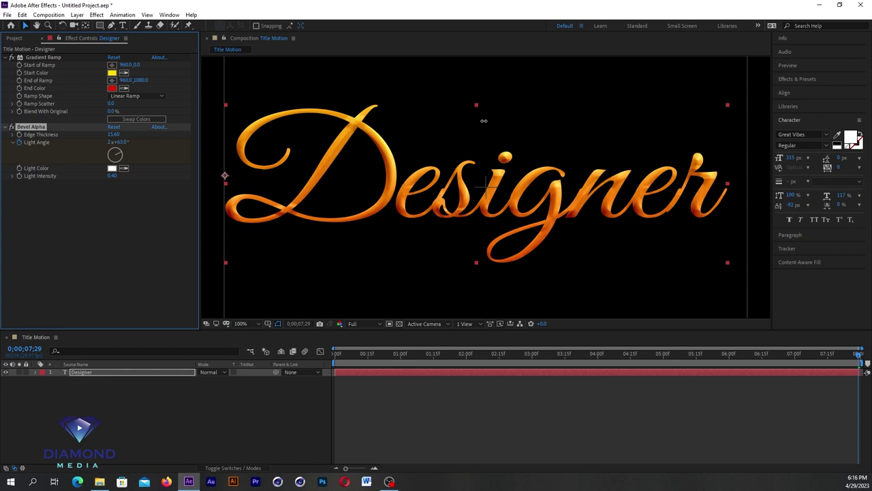
pyautogui.scroll(-2, 443, 184)
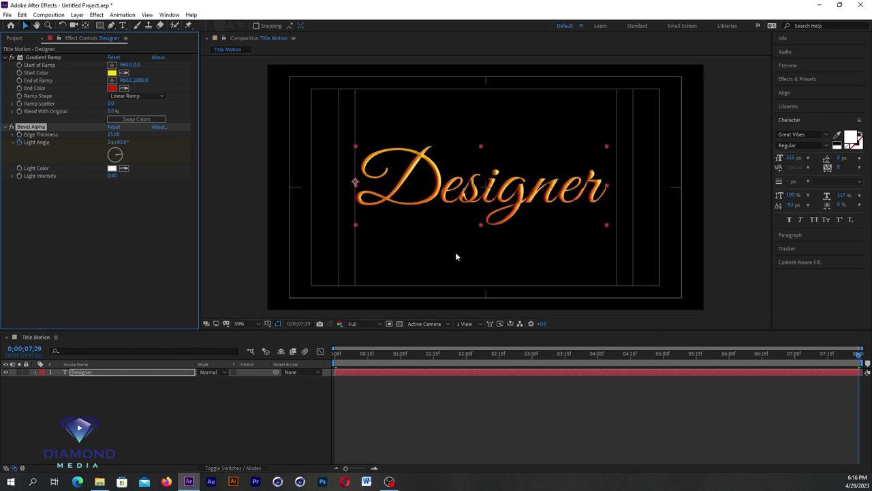
pyautogui.moveTo(372, 365); pyautogui.dragTo(325, 363)
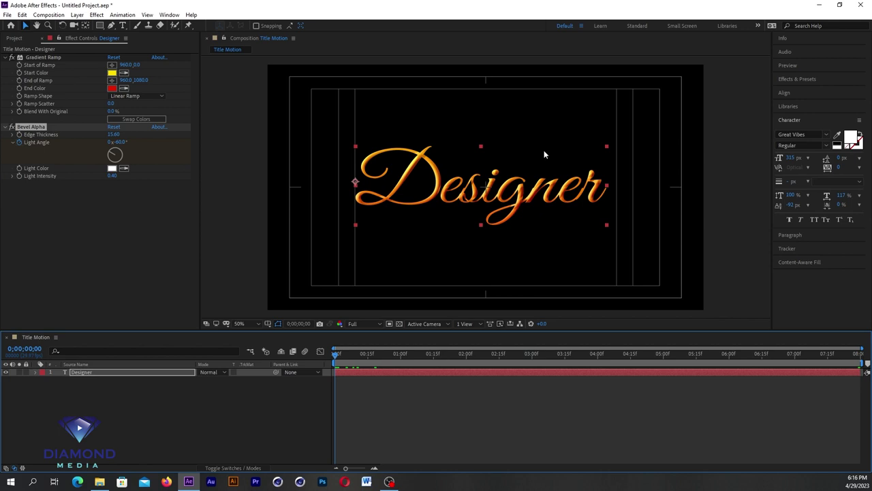
pyautogui.click(786, 78)
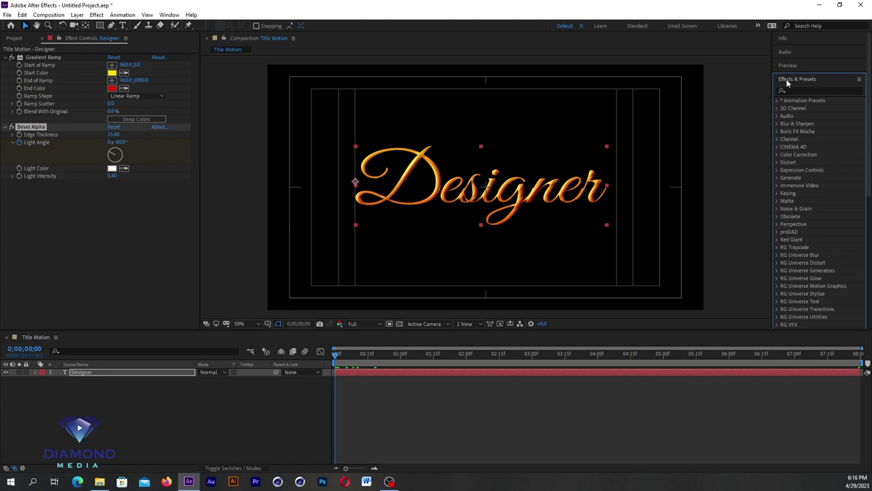
# Browse animation presets in Adobe Bridge, opening the Presets > Text > 3D Text folder
pyautogui.rightClick(787, 81)
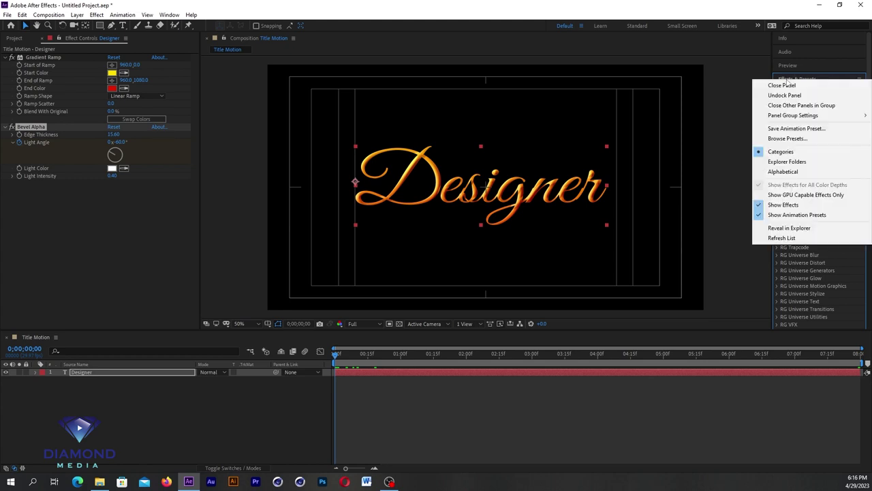
pyautogui.click(788, 139)
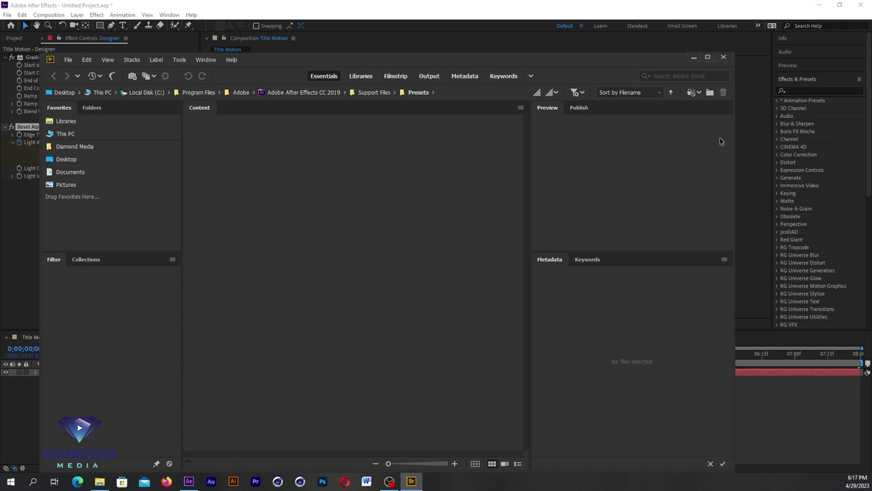
pyautogui.moveTo(453, 57); pyautogui.dragTo(515, 46)
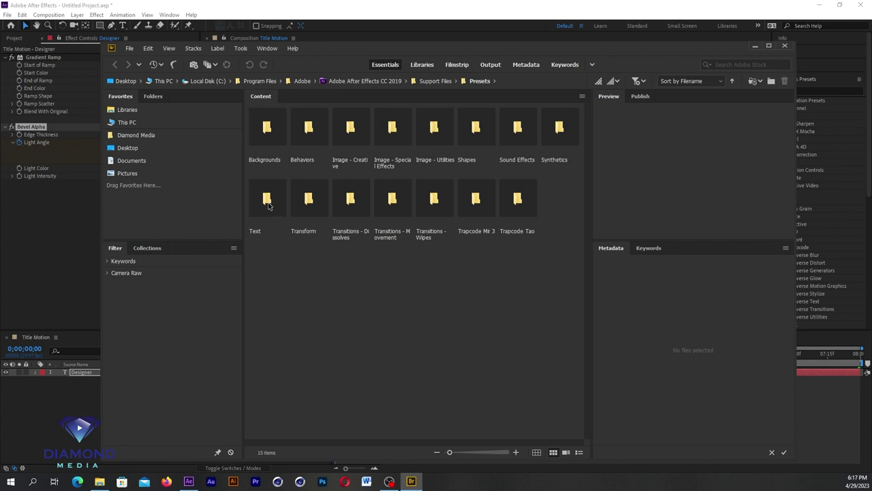
pyautogui.doubleClick(280, 199)
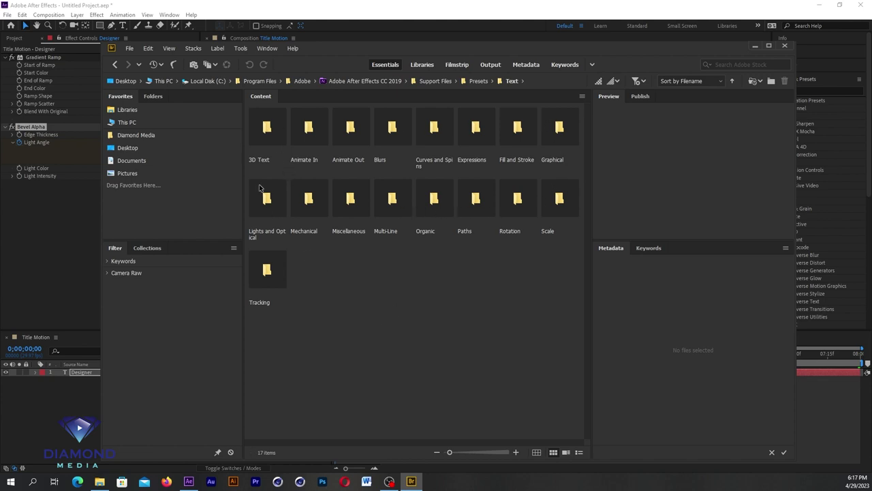
pyautogui.doubleClick(256, 151)
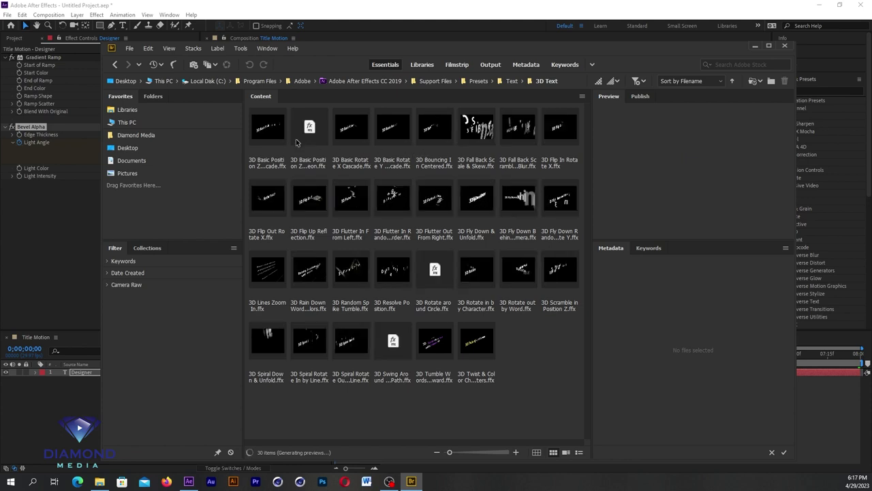
# Preview several 3D Text presets and settle on 3D Basic Rotate Y Cascade
pyautogui.click(477, 128)
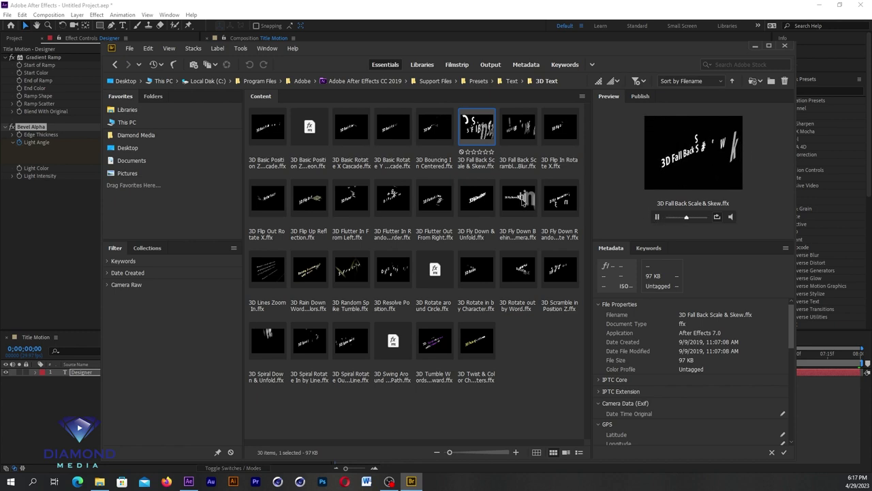
pyautogui.click(522, 199)
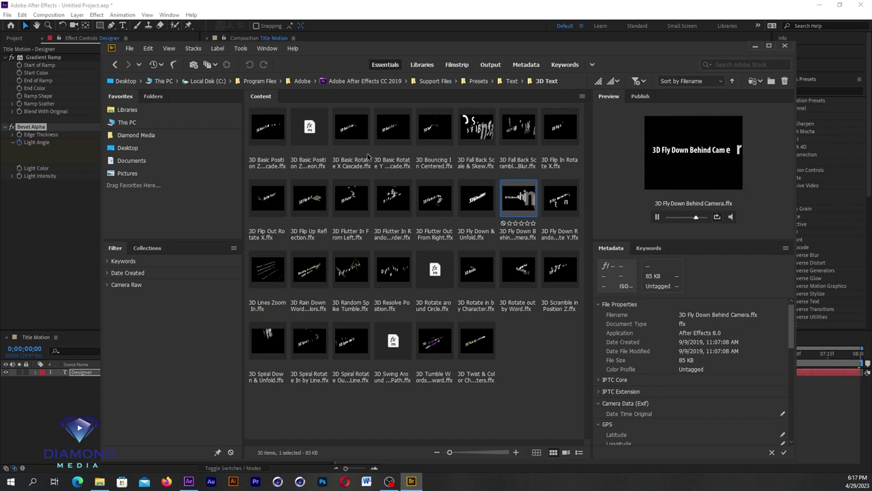
pyautogui.click(350, 131)
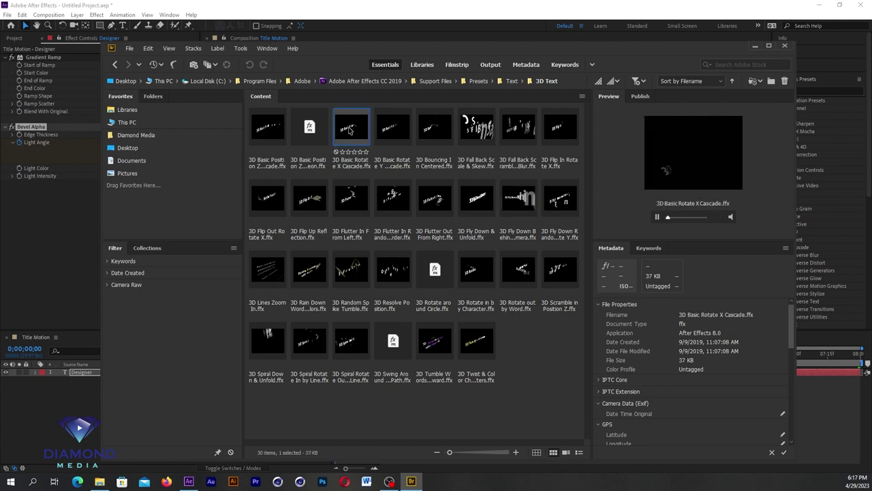
pyautogui.click(399, 130)
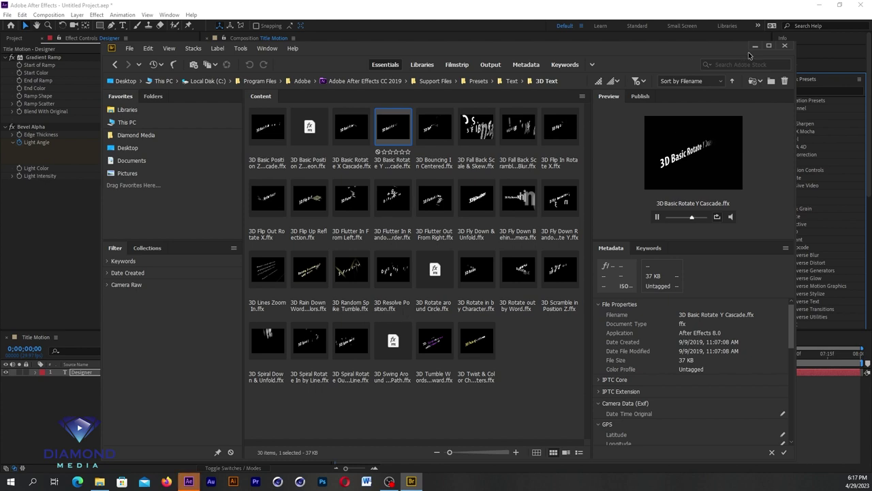
# Back in Title Motion, preview the Designer letters rotating in twice, then park near 1:05
pyautogui.click(755, 46)
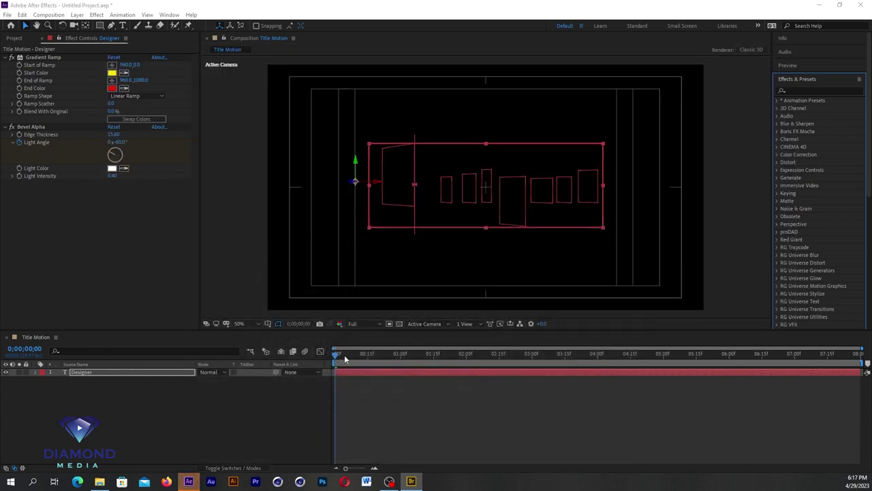
pyautogui.press('space')
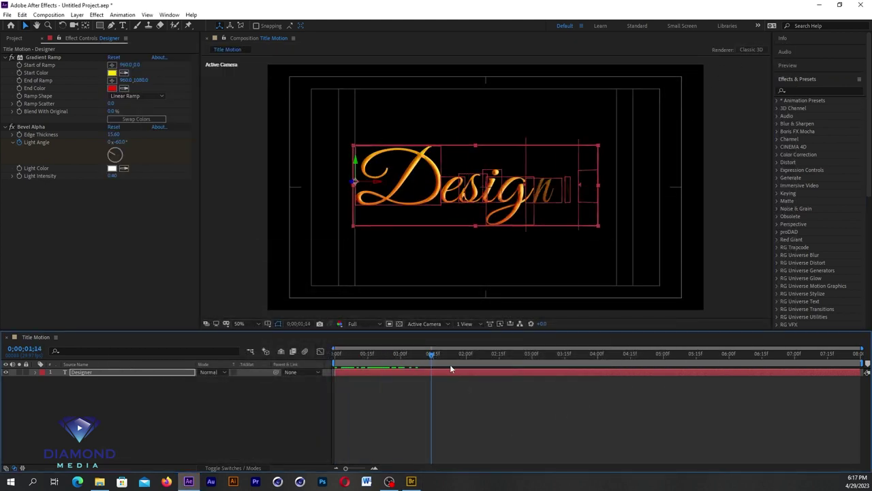
pyautogui.press('space')
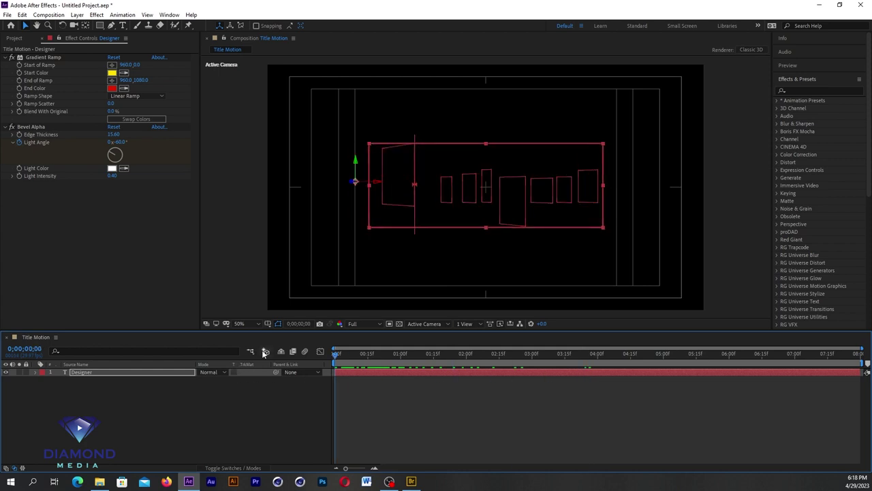
pyautogui.press('space')
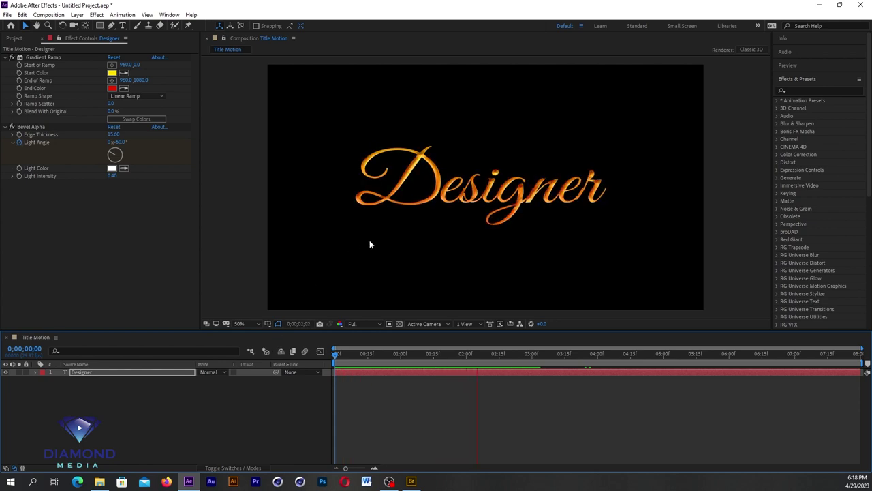
pyautogui.press('space')
pyautogui.moveTo(362, 367); pyautogui.dragTo(424, 366)
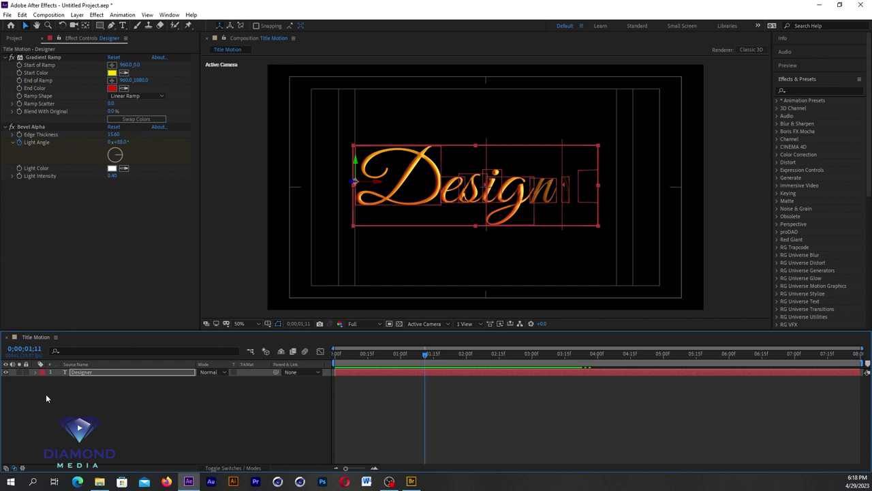
# Expand Designer's Text > Animator 1 > Range Selector 1 to reveal its Offset keyframes
pyautogui.click(35, 373)
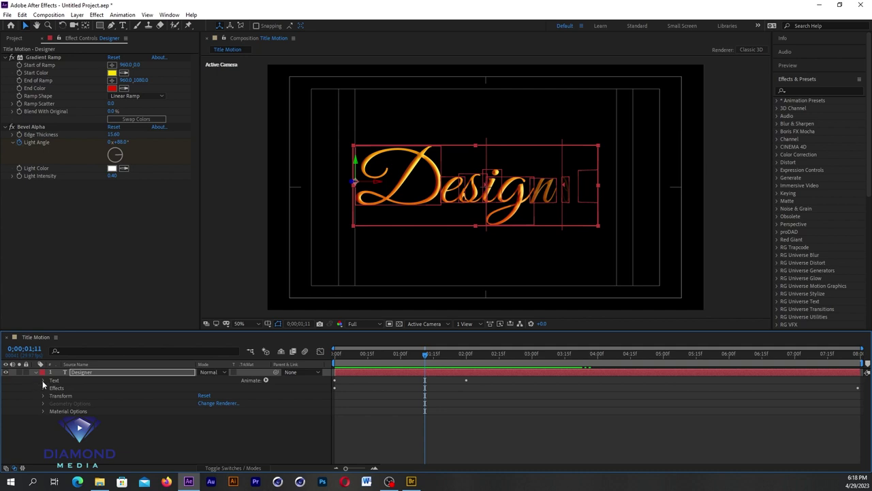
pyautogui.click(42, 382)
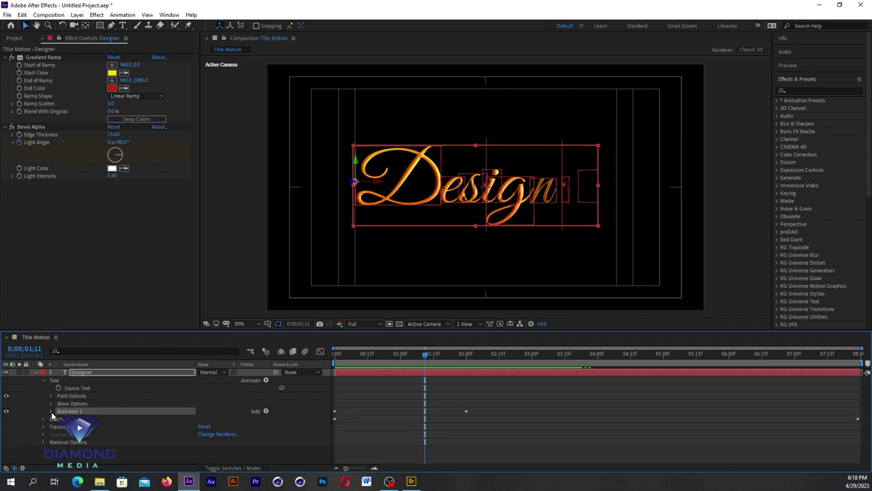
pyautogui.click(51, 411)
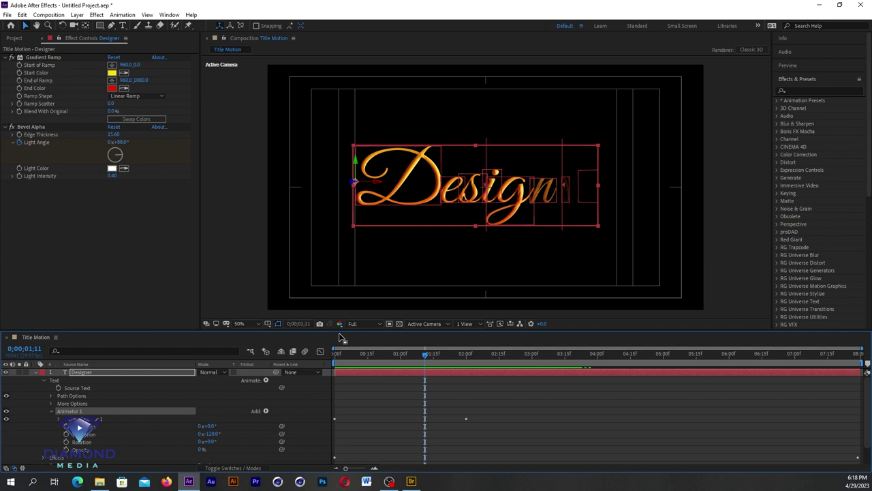
pyautogui.moveTo(342, 332); pyautogui.dragTo(342, 286)
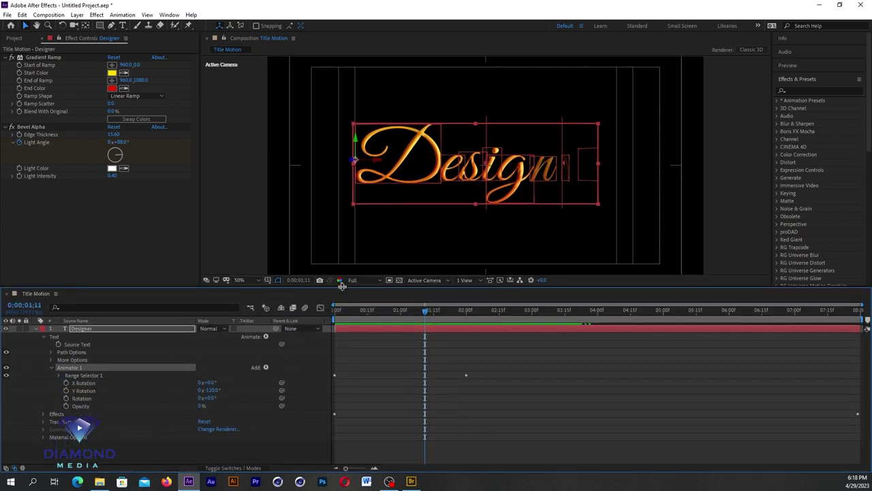
pyautogui.click(59, 376)
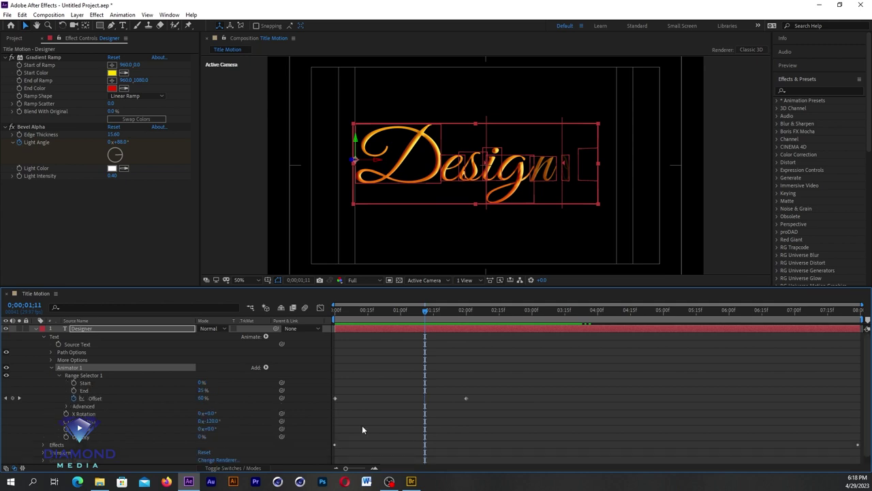
# Move the last Offset keyframe to about 1:00 and preview the faster reveal
pyautogui.moveTo(466, 398); pyautogui.dragTo(406, 399)
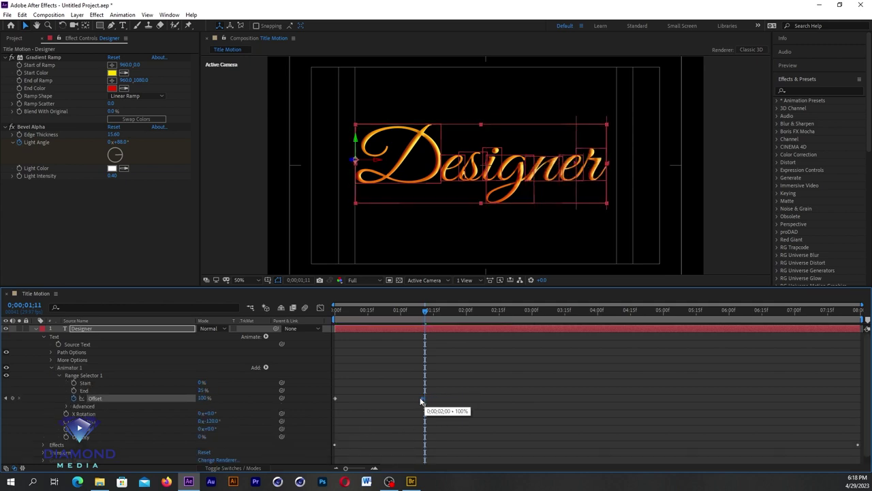
pyautogui.press('Home')
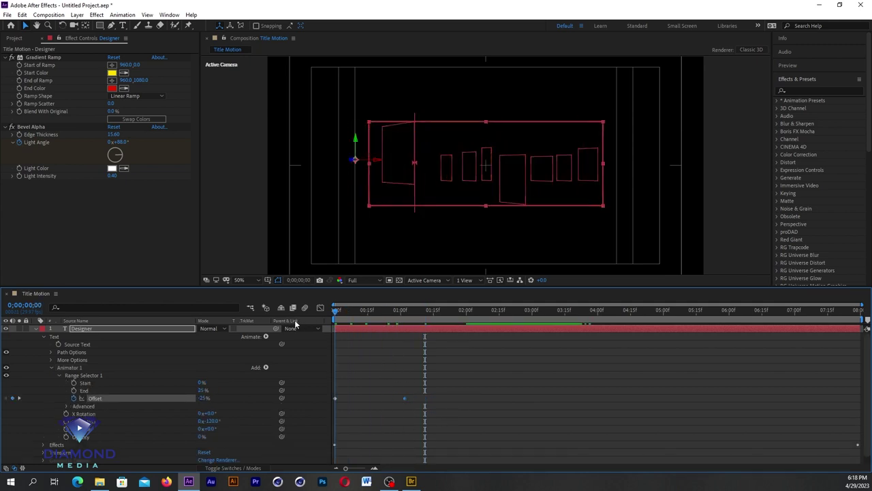
pyautogui.press('space')
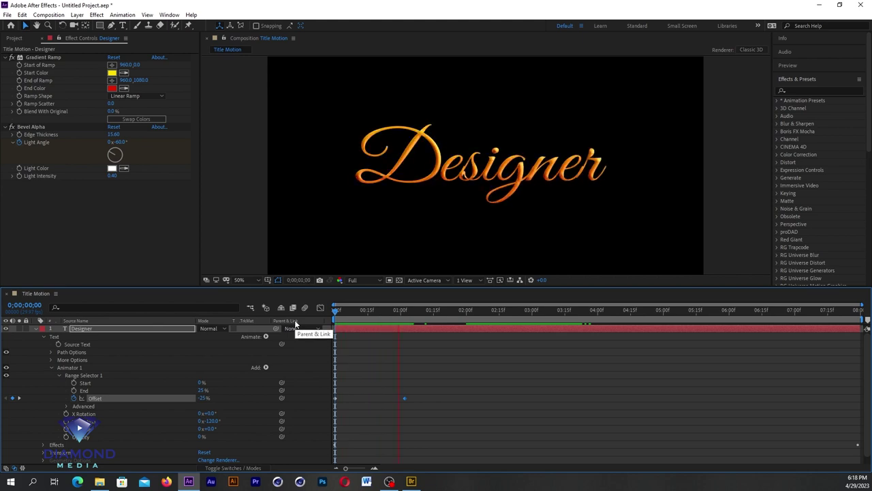
pyautogui.press('space')
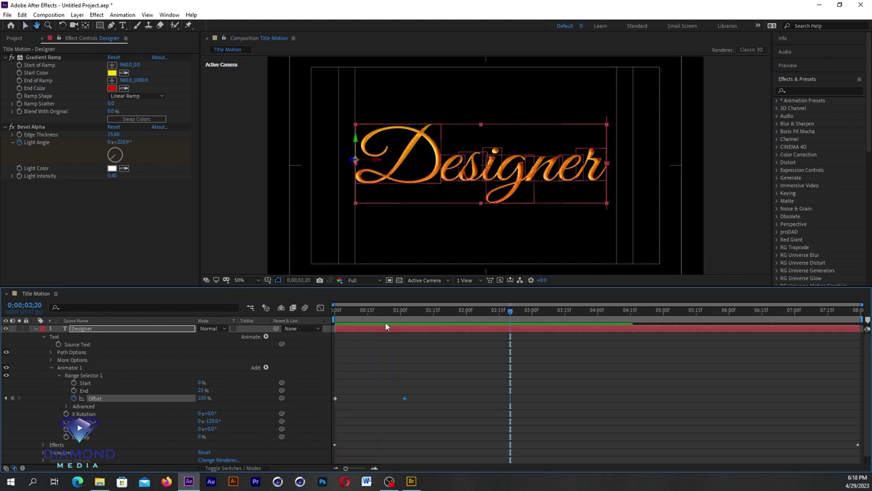
pyautogui.moveTo(375, 321); pyautogui.dragTo(402, 339)
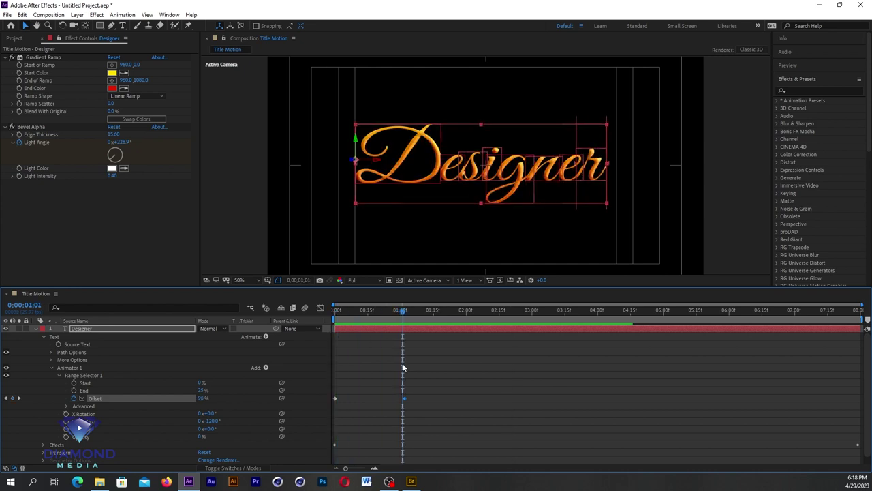
# Apply Easy Ease to that Offset keyframe and preview the eased animation
pyautogui.rightClick(404, 398)
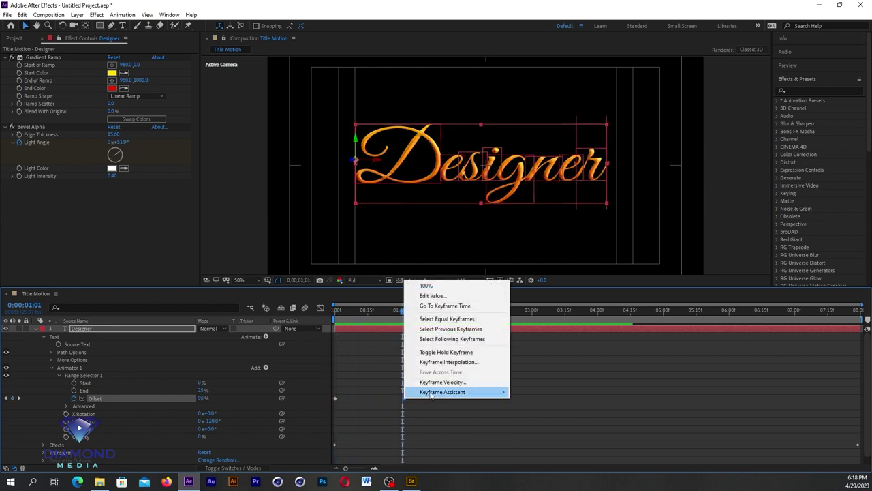
pyautogui.moveTo(442, 393)
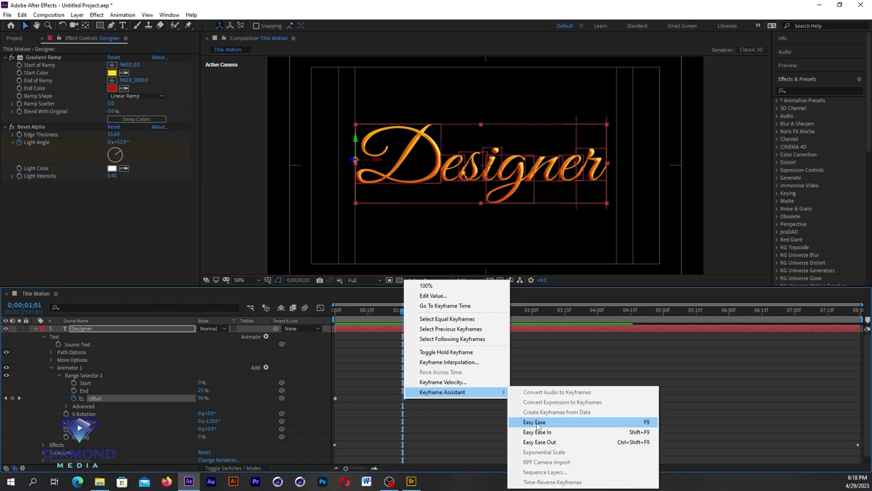
pyautogui.click(537, 423)
pyautogui.press('Home')
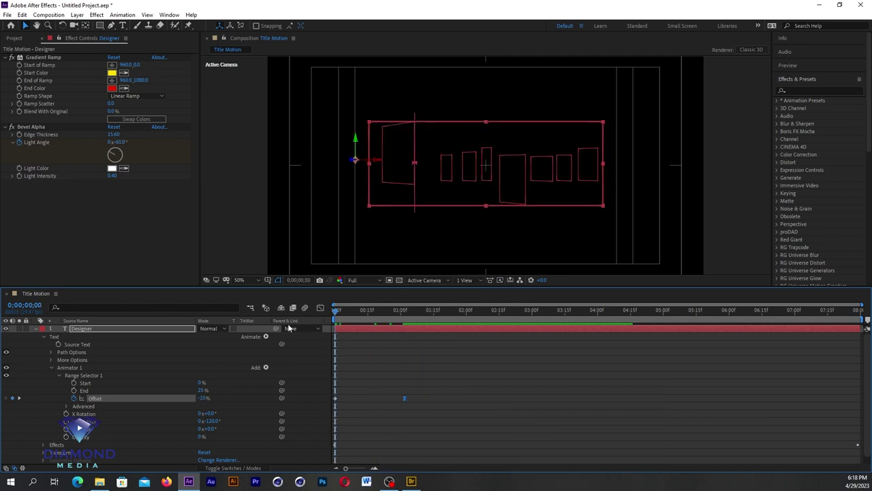
pyautogui.press('space')
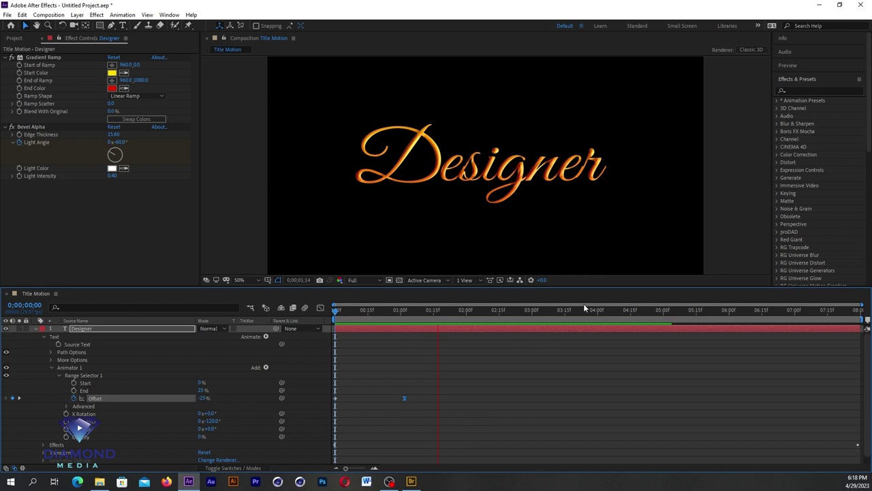
pyautogui.press('space')
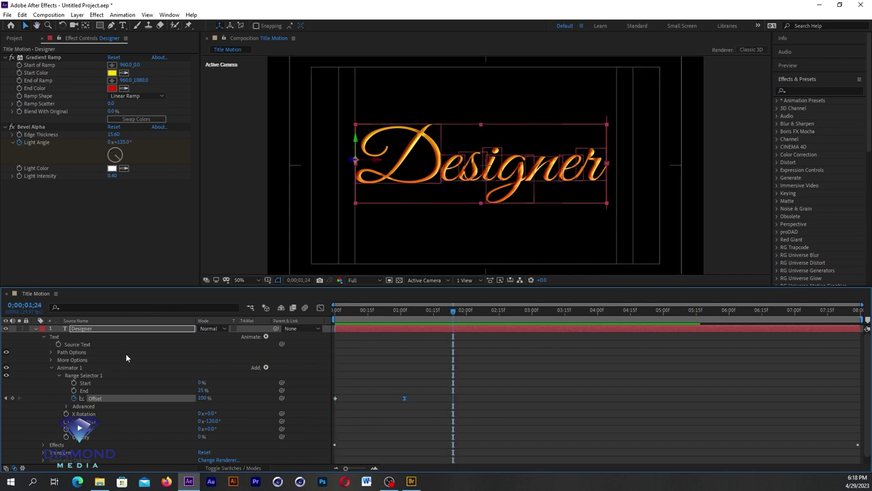
# Collapse Designer's properties, park at 1:15, and scroll Effects & Presets to Video Copilot > Saber
pyautogui.click(37, 329)
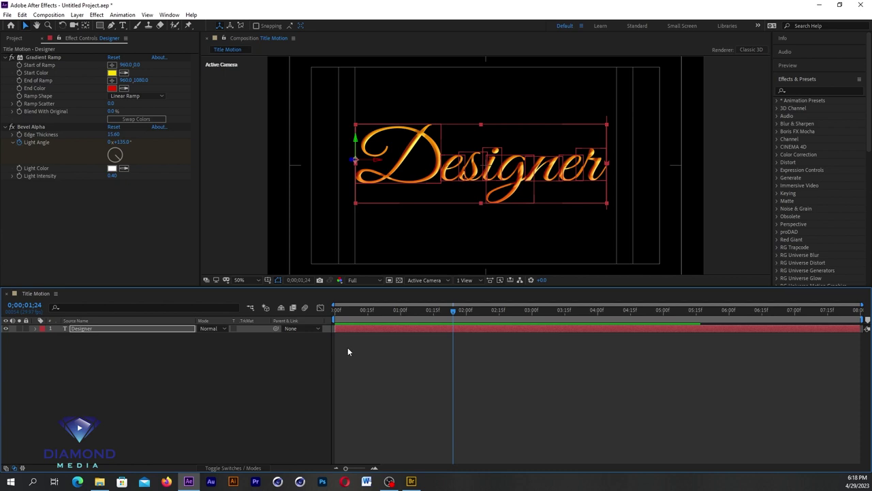
pyautogui.moveTo(335, 310); pyautogui.dragTo(433, 310)
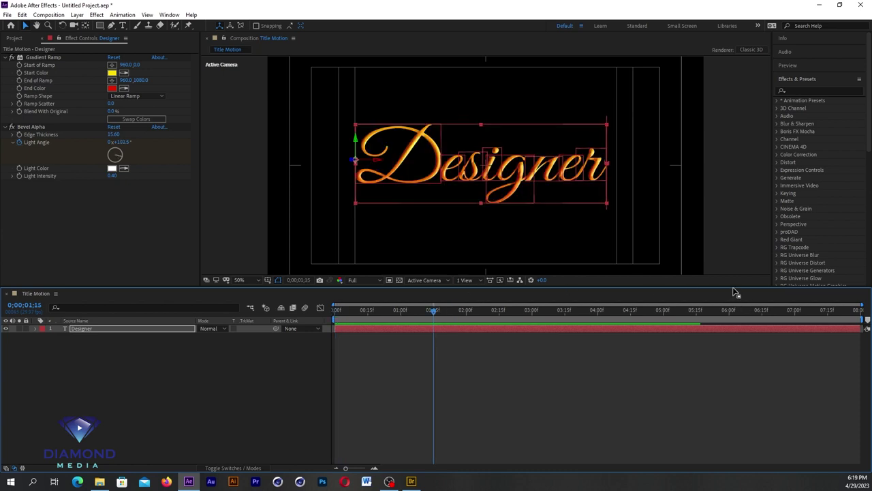
pyautogui.moveTo(733, 287); pyautogui.dragTo(733, 308)
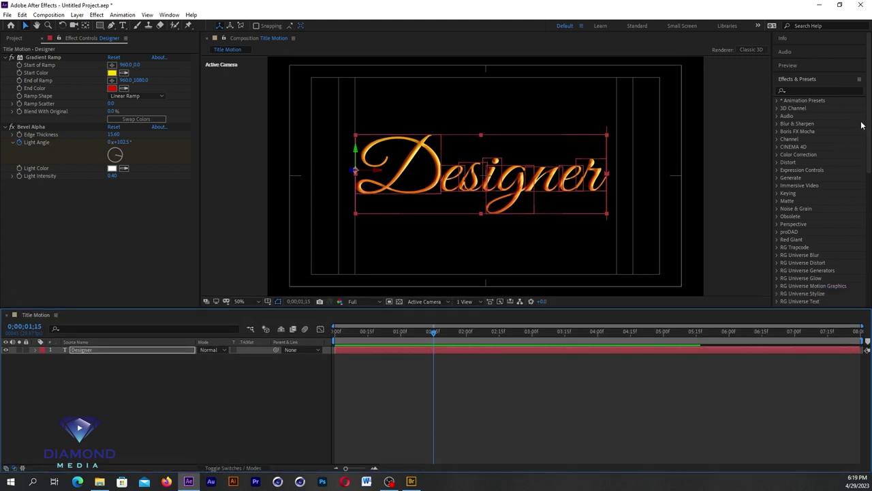
pyautogui.moveTo(870, 114); pyautogui.dragTo(869, 244)
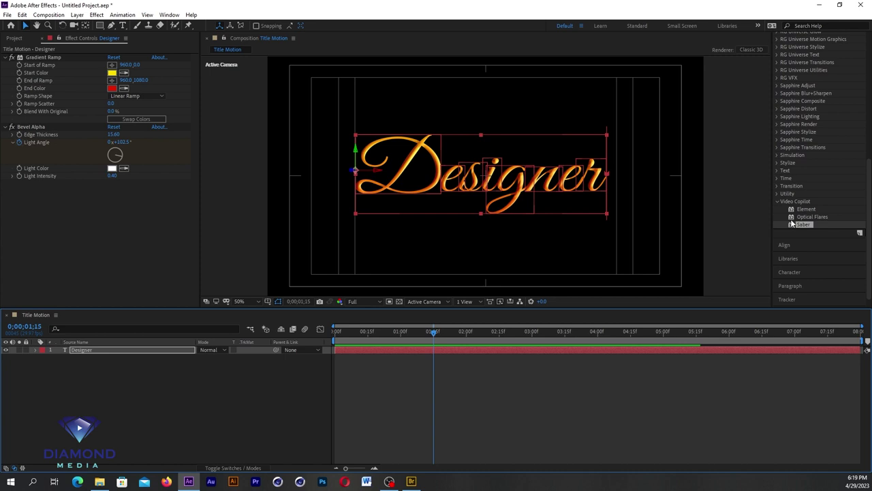
pyautogui.scroll(10, 818, 136)
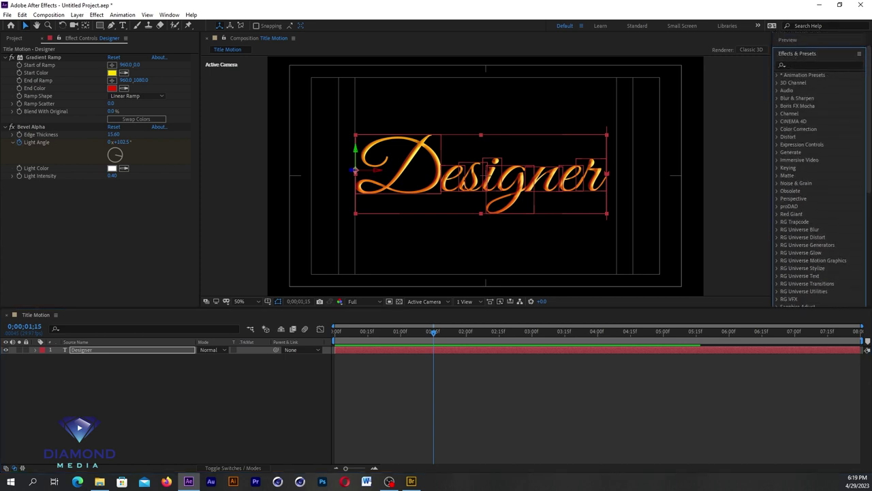
pyautogui.scroll(-8, 790, 217)
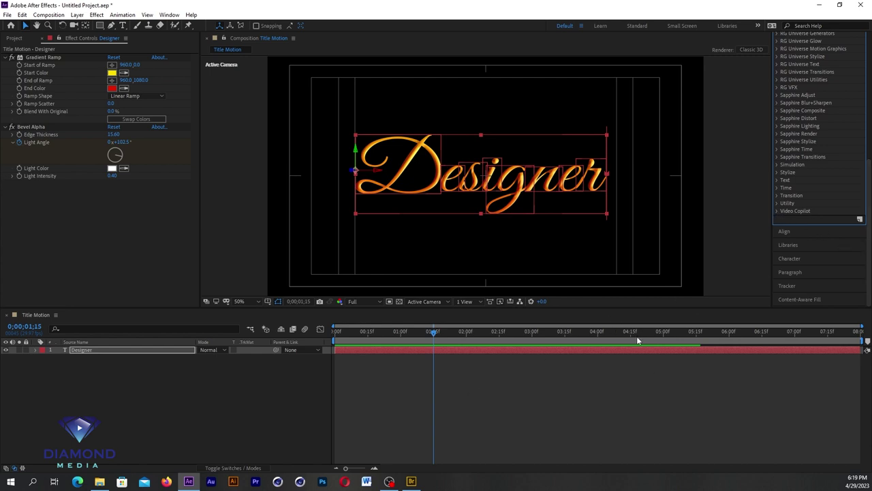
pyautogui.click(77, 14)
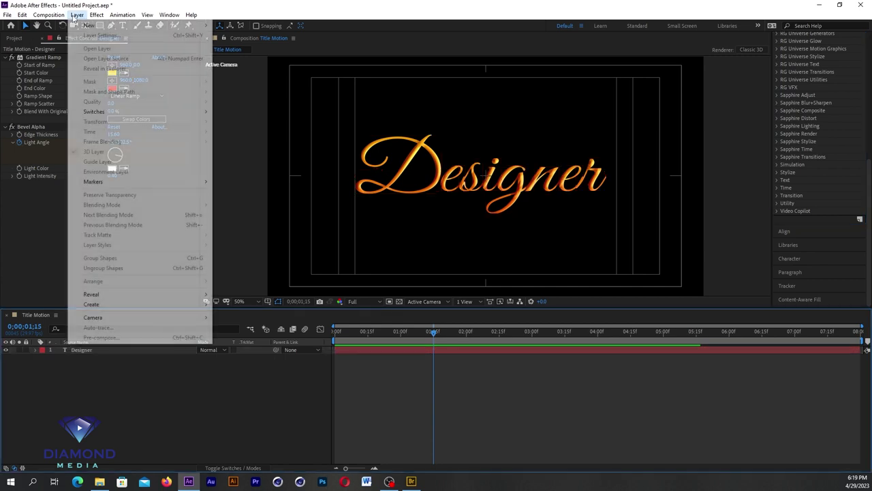
# Create a new solid layer named Effect
pyautogui.moveTo(104, 28)
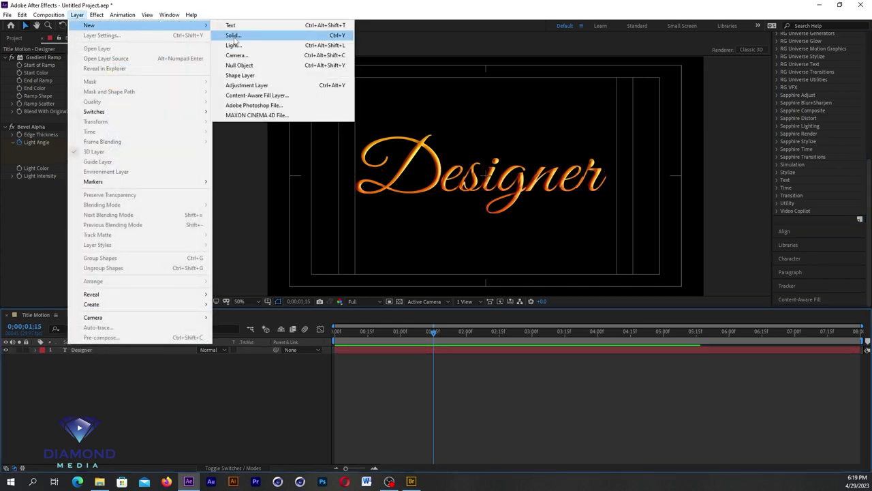
pyautogui.click(233, 36)
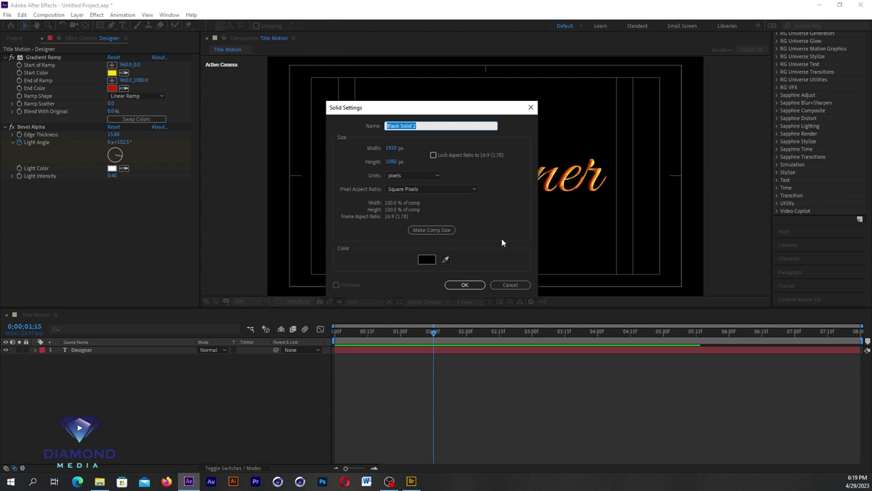
pyautogui.write('Effec')
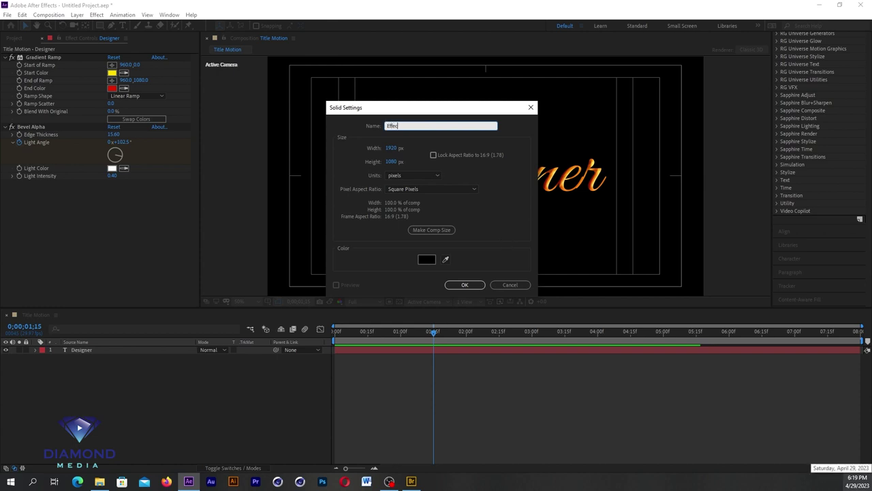
pyautogui.click(466, 284)
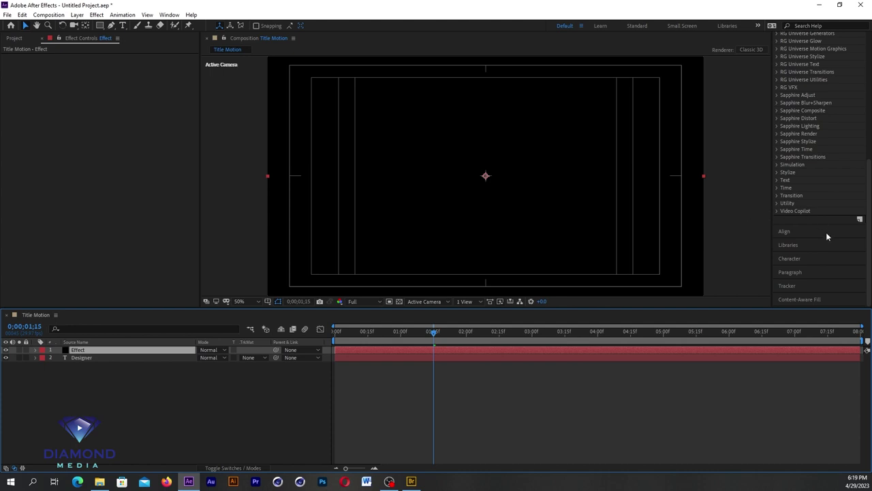
# Drag Video Copilot's Saber effect onto the Effect layer
pyautogui.click(777, 211)
pyautogui.moveTo(801, 234)
pyautogui.mouseDown()
pyautogui.moveTo(498, 335)
pyautogui.moveTo(390, 350)
pyautogui.moveTo(335, 331)
pyautogui.mouseUp()
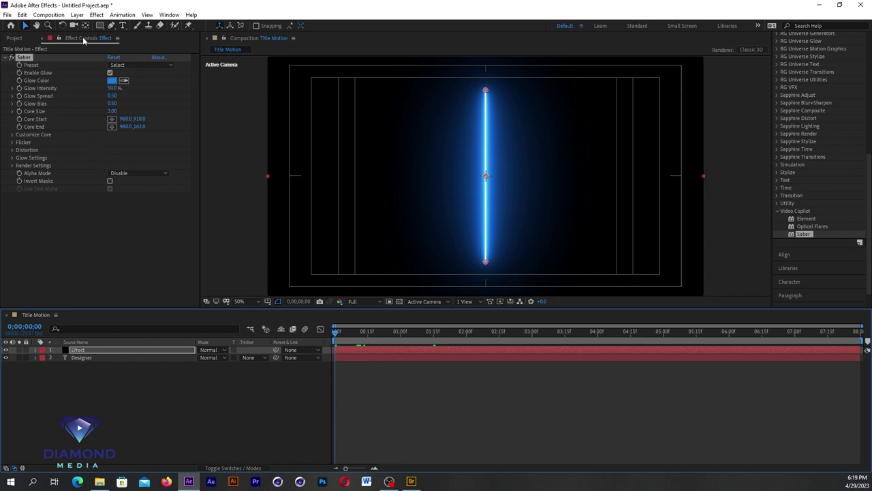
pyautogui.click(12, 136)
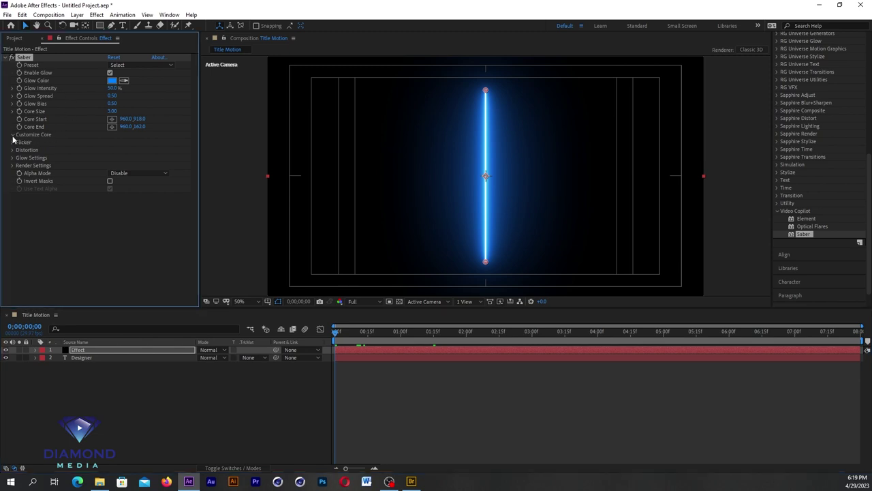
# In Customize Core, set Core Type to Text Layer and Text Layer to 2. Designer
pyautogui.click(12, 136)
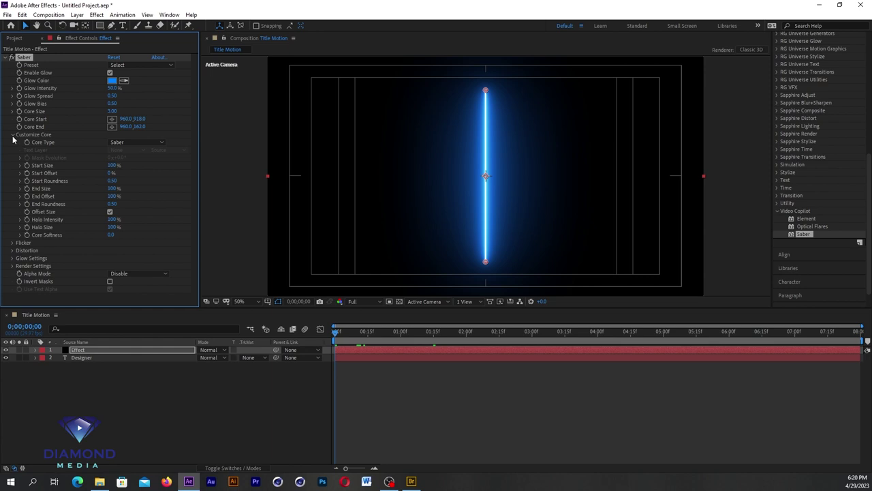
pyautogui.click(148, 142)
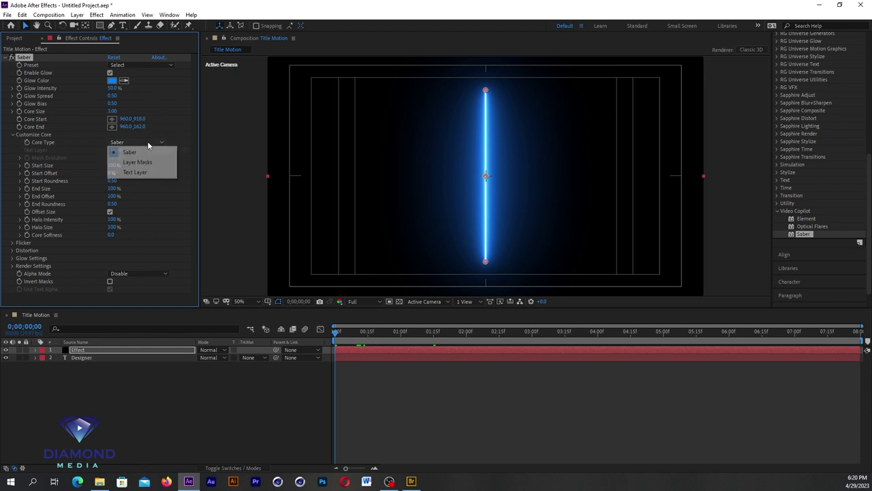
pyautogui.click(135, 173)
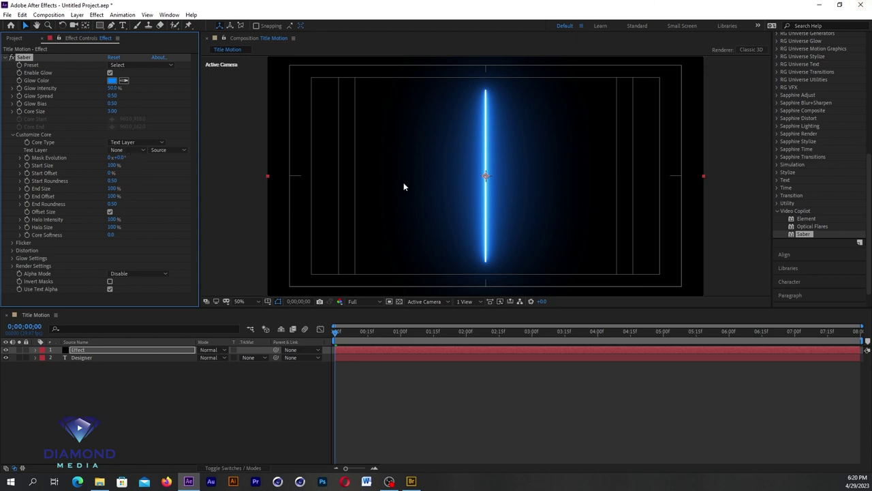
pyautogui.click(129, 150)
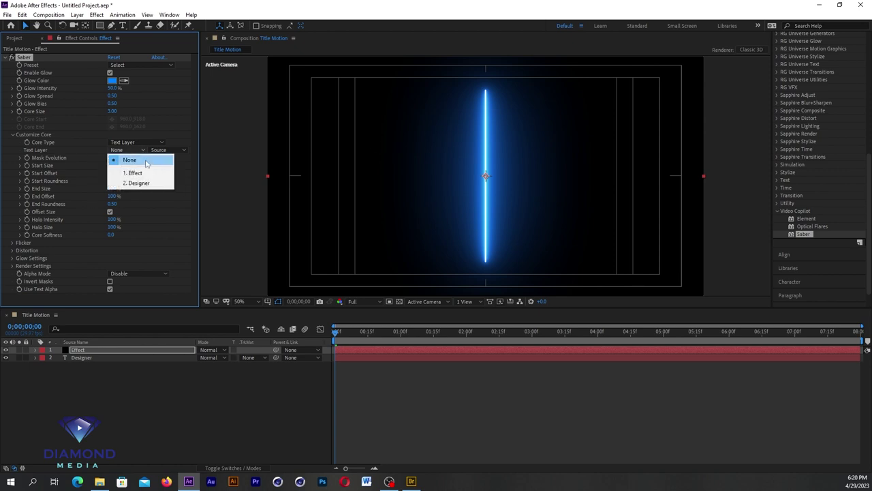
pyautogui.click(137, 184)
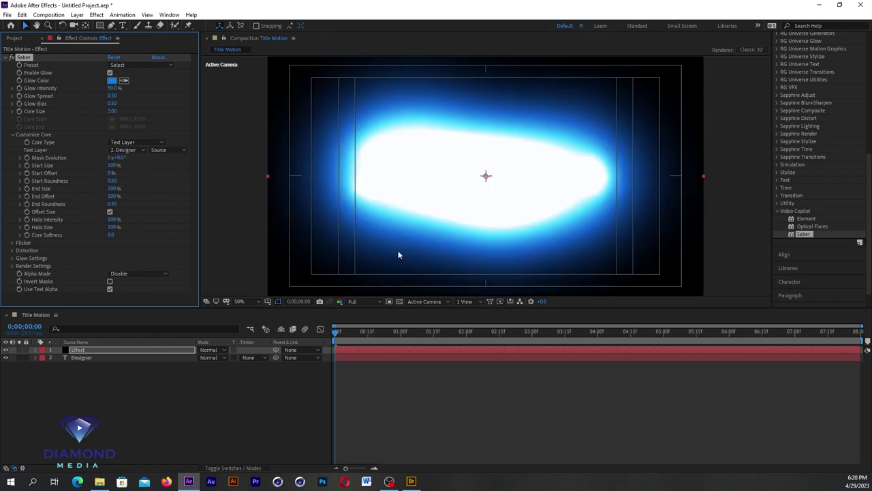
# Lower Saber's Glow Intensity to 7% and play back the neon outline
pyautogui.moveTo(337, 333); pyautogui.dragTo(523, 343)
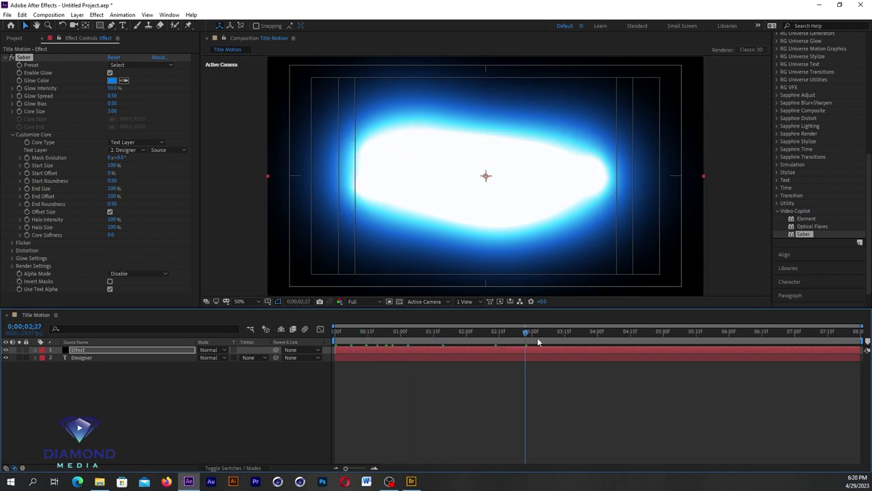
pyautogui.moveTo(531, 334); pyautogui.dragTo(307, 330)
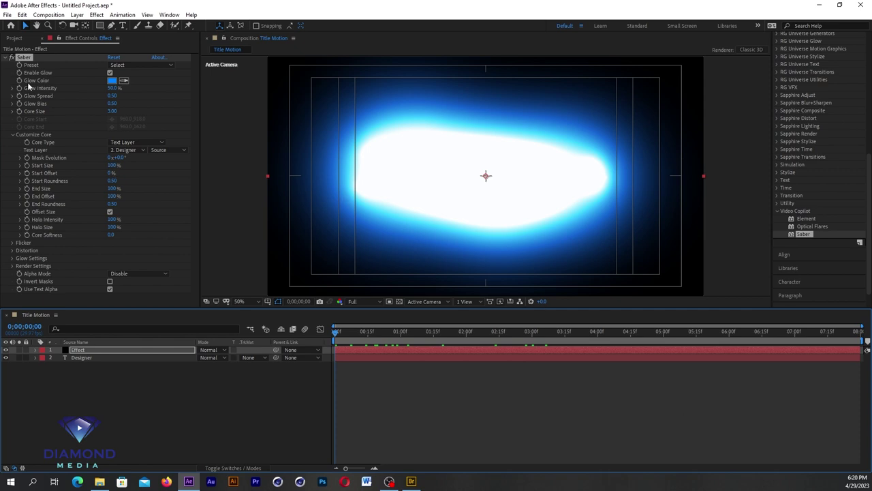
pyautogui.moveTo(113, 88); pyautogui.dragTo(96, 90)
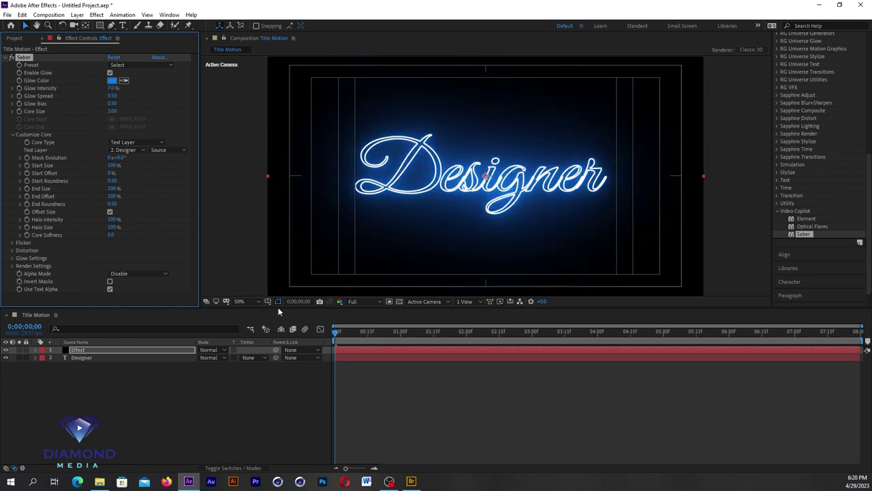
pyautogui.press('space')
pyautogui.press('space')
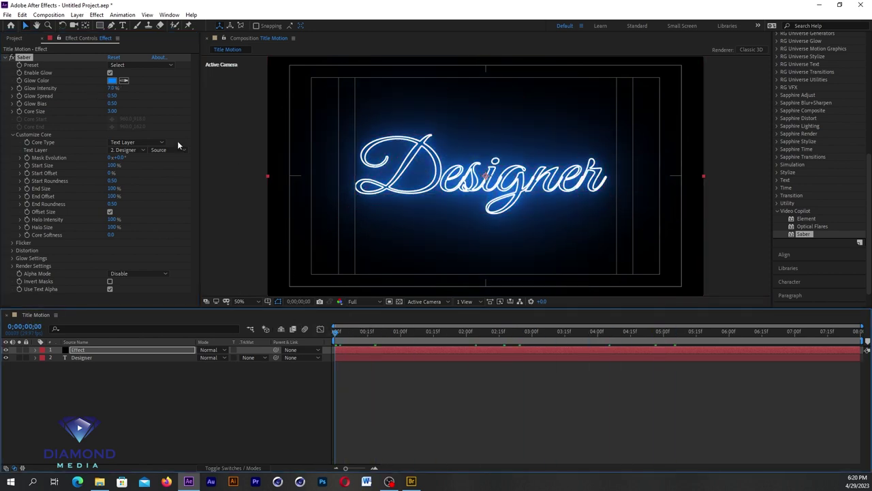
# Change Saber's Glow Color to orange
pyautogui.click(112, 80)
pyautogui.click(470, 177)
pyautogui.moveTo(458, 160); pyautogui.dragTo(626, 113)
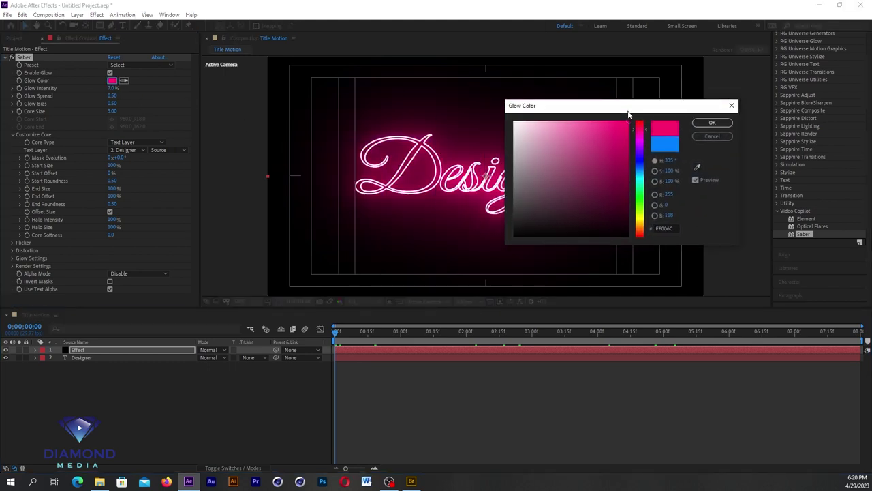
pyautogui.click(645, 216)
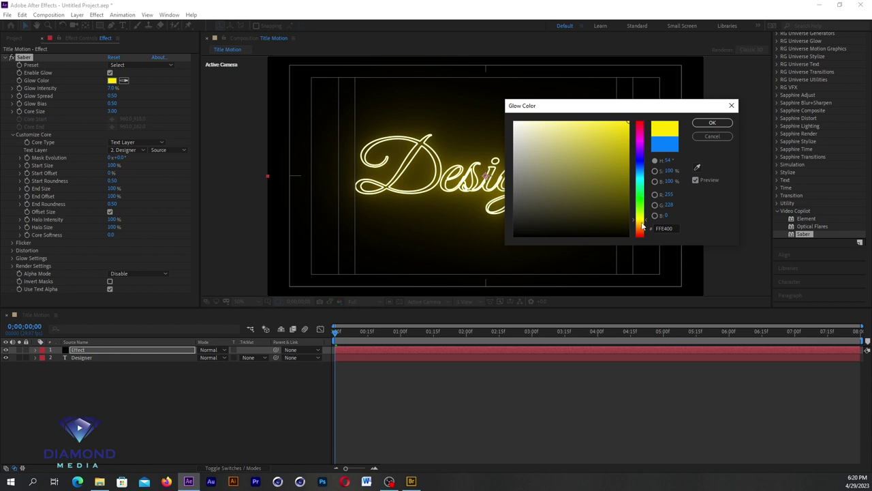
pyautogui.click(641, 229)
pyautogui.click(711, 123)
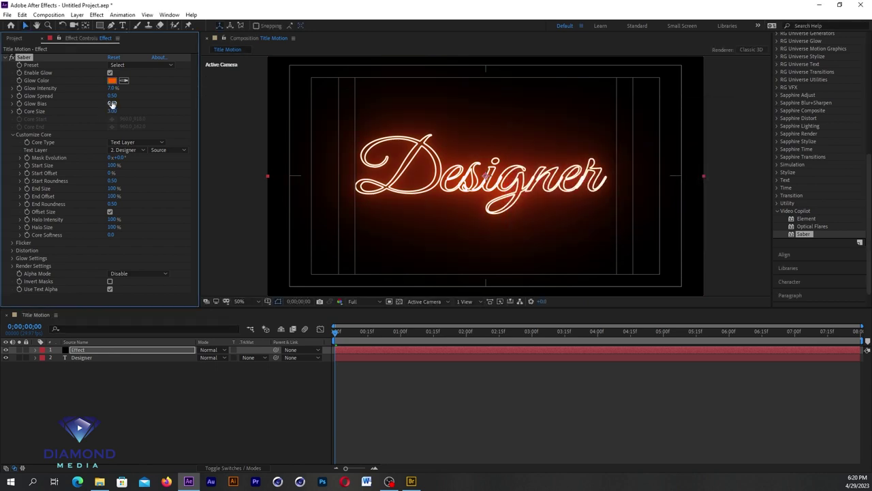
# Set Glow Spread to 0.25, Glow Bias to 0.98 and Core Size to 1.70
pyautogui.moveTo(113, 95)
pyautogui.mouseDown()
pyautogui.moveTo(94, 96)
pyautogui.moveTo(102, 96)
pyautogui.mouseUp()
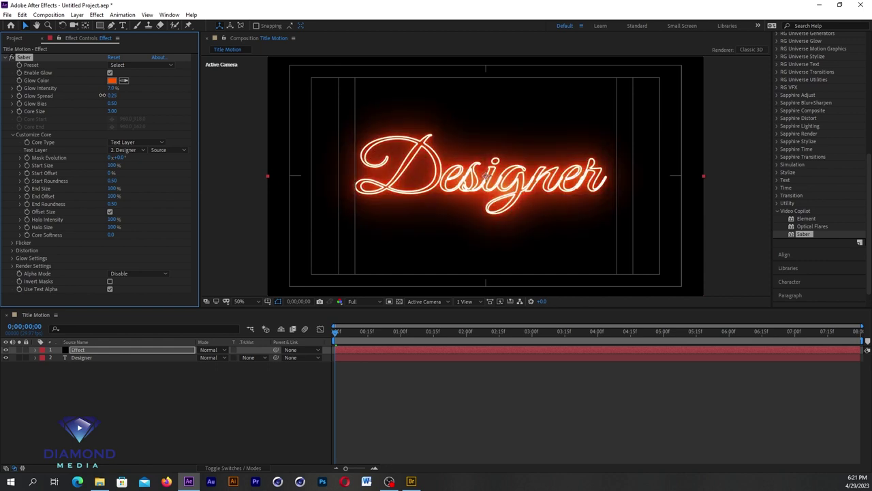
pyautogui.moveTo(111, 103); pyautogui.dragTo(134, 103)
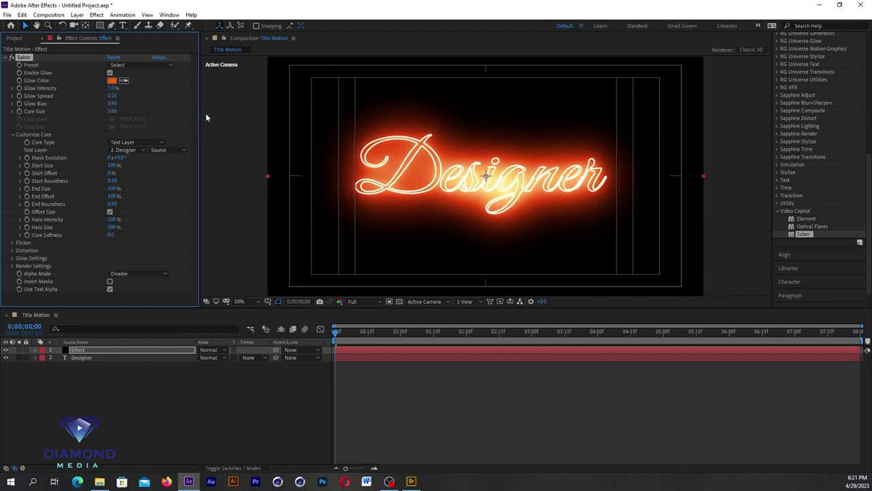
pyautogui.click(112, 111)
pyautogui.moveTo(106, 111); pyautogui.dragTo(107, 111)
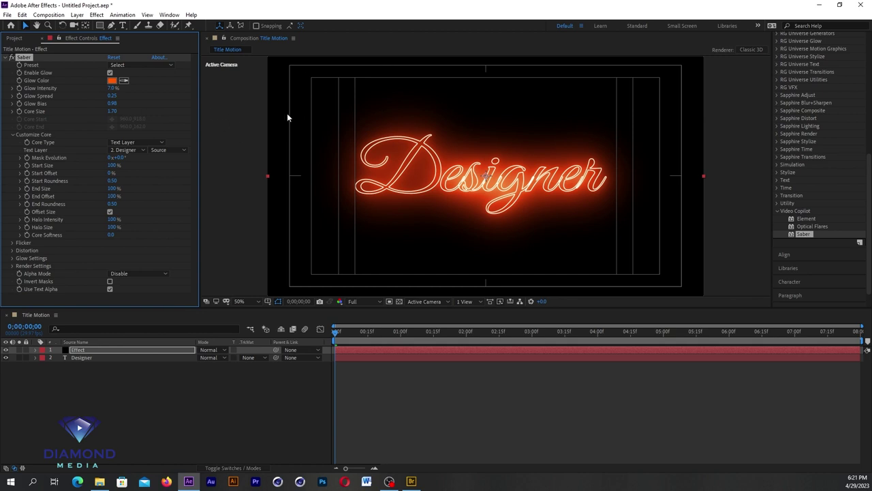
pyautogui.click(127, 67)
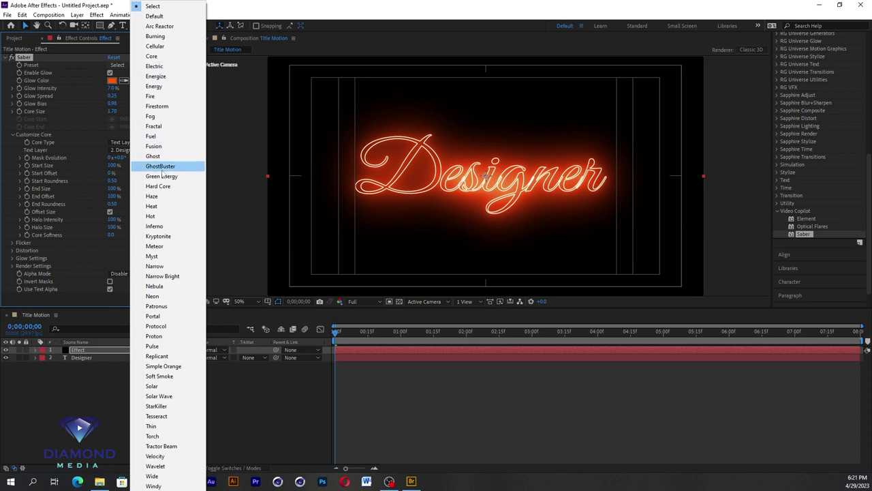
# Try Saber's Fire preset, then the Narrow Bright preset, previewing each
pyautogui.click(165, 97)
pyautogui.moveTo(389, 330)
pyautogui.mouseDown()
pyautogui.moveTo(366, 332)
pyautogui.moveTo(378, 334)
pyautogui.mouseUp()
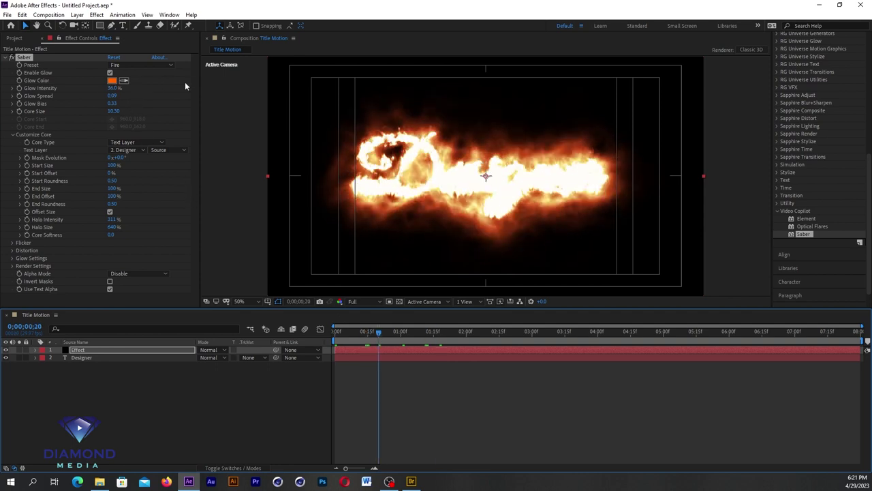
pyautogui.click(154, 65)
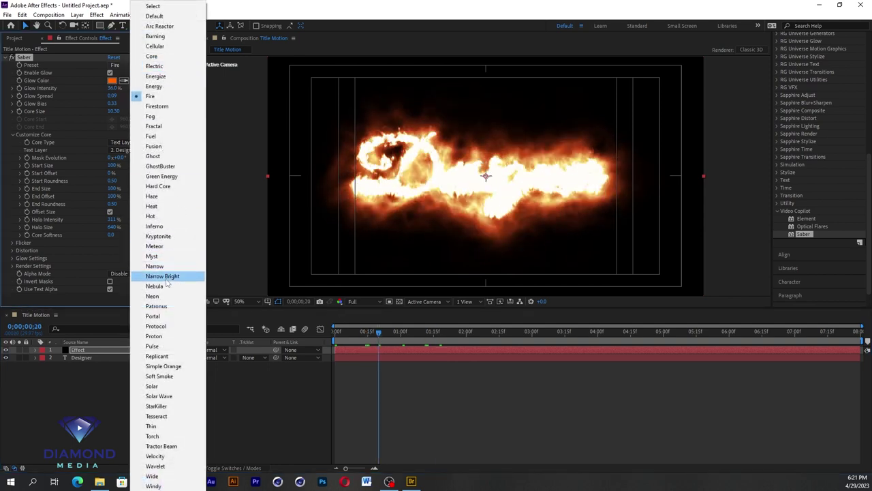
pyautogui.click(166, 276)
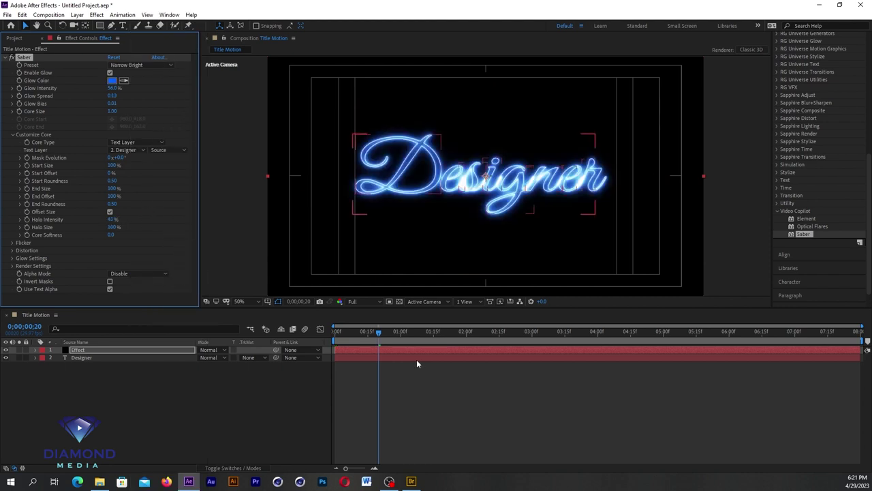
pyautogui.moveTo(378, 332); pyautogui.dragTo(490, 346)
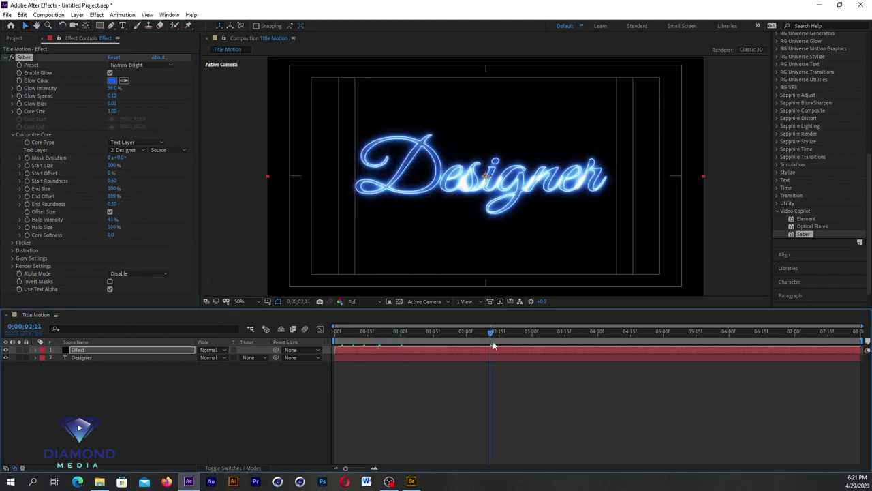
# Keep the custom orange settings and expand Saber's Render Settings
pyautogui.click(167, 65)
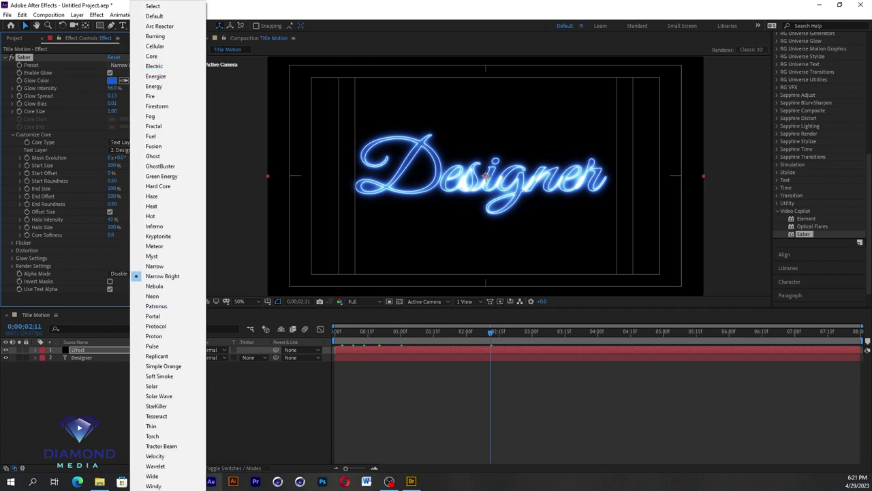
pyautogui.click(280, 5)
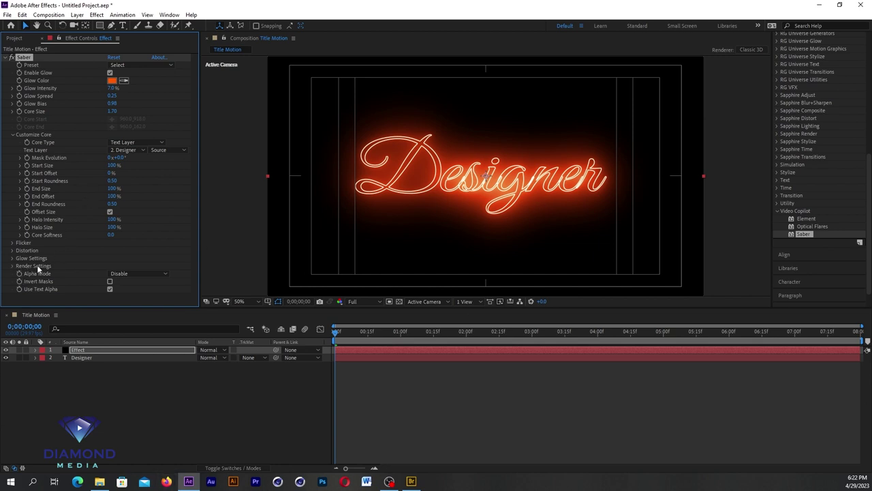
pyautogui.click(12, 267)
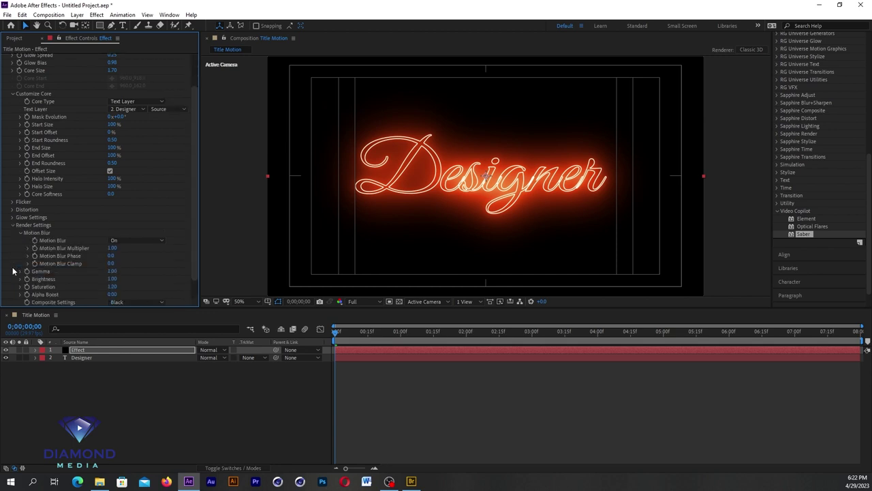
pyautogui.scroll(-1, 193, 255)
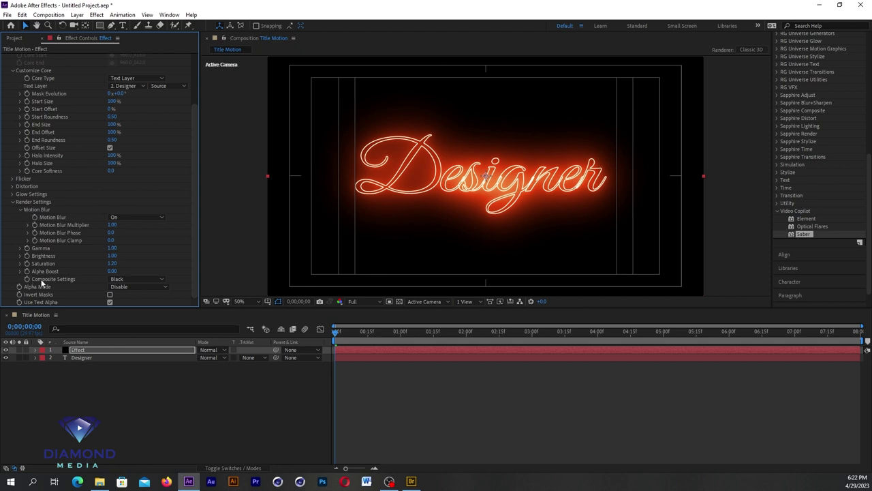
pyautogui.click(128, 279)
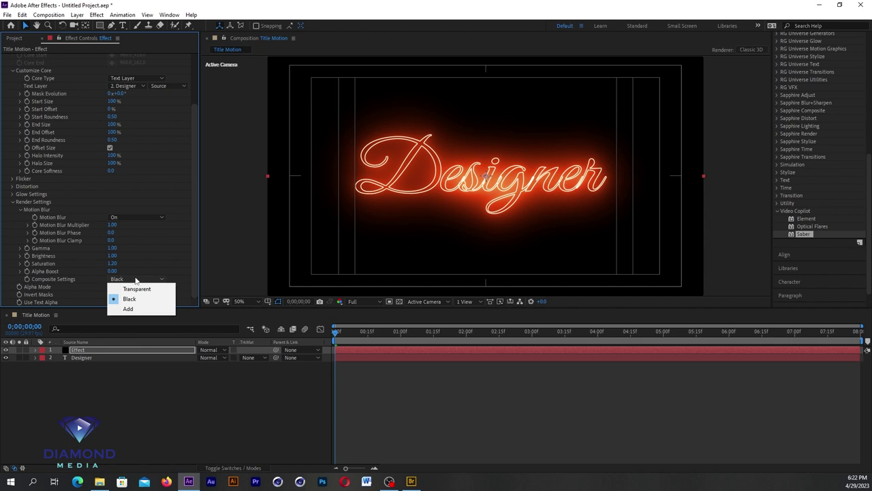
pyautogui.click(137, 289)
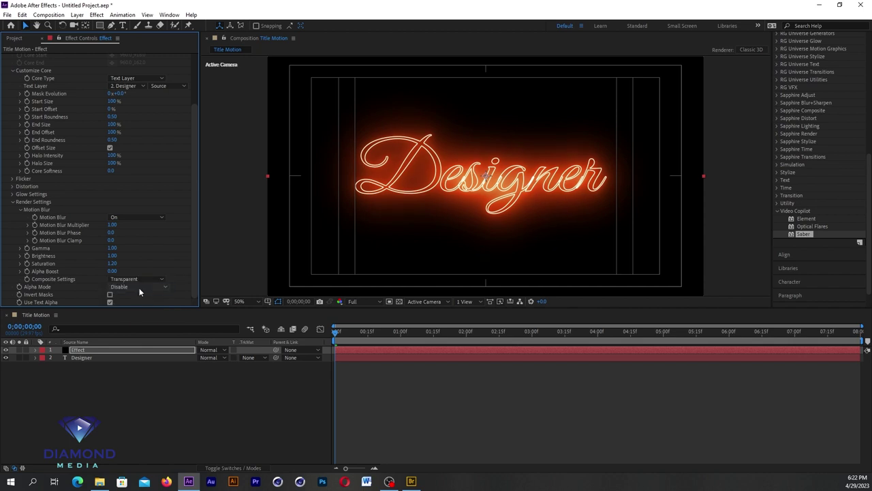
pyautogui.click(462, 332)
pyautogui.moveTo(488, 341)
pyautogui.mouseDown()
pyautogui.moveTo(559, 340)
pyautogui.moveTo(385, 338)
pyautogui.mouseUp()
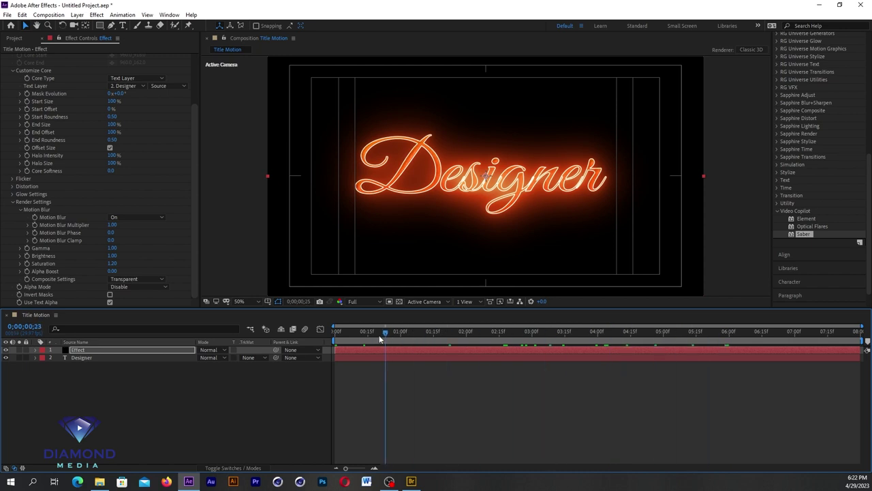
pyautogui.moveTo(385, 338)
pyautogui.mouseDown()
pyautogui.moveTo(413, 338)
pyautogui.moveTo(397, 345)
pyautogui.mouseUp()
pyautogui.click(5, 349)
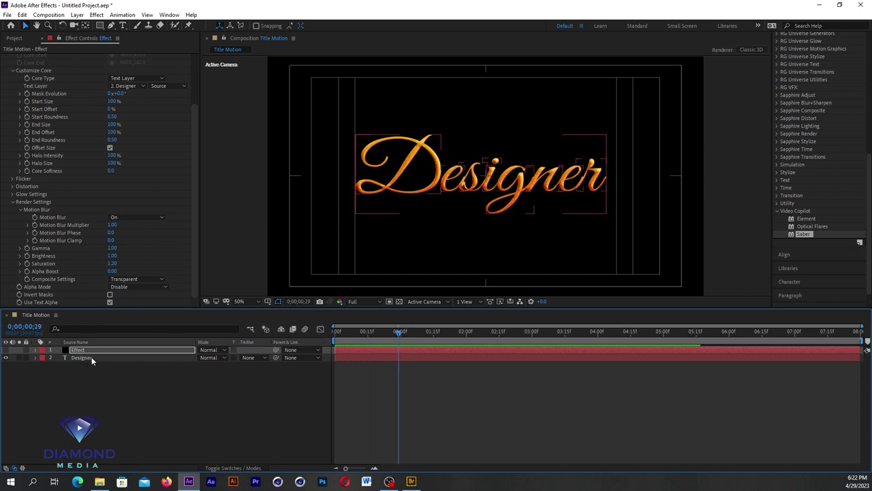
pyautogui.click(5, 349)
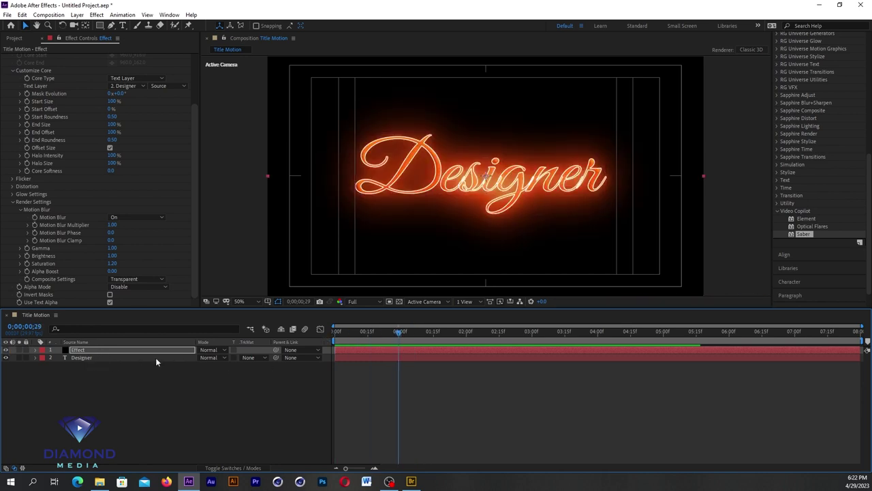
pyautogui.moveTo(367, 335); pyautogui.dragTo(369, 343)
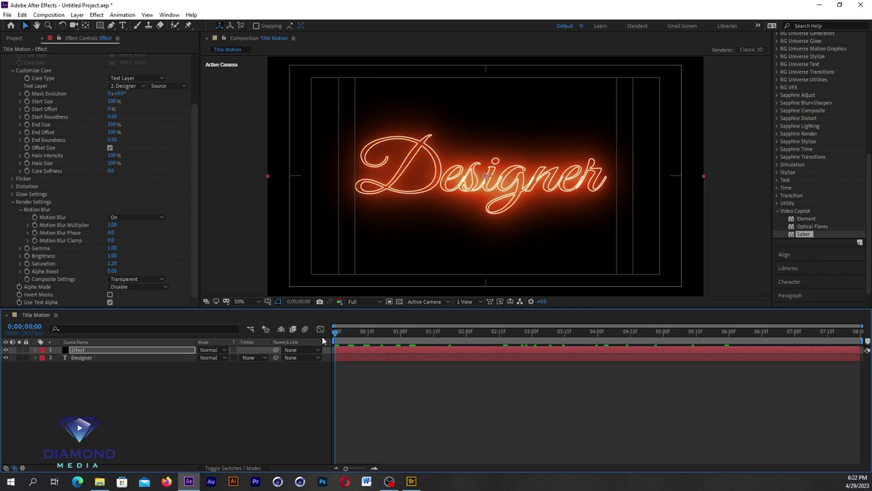
# Move the Designer text layer above the Effect layer
pyautogui.click(93, 358)
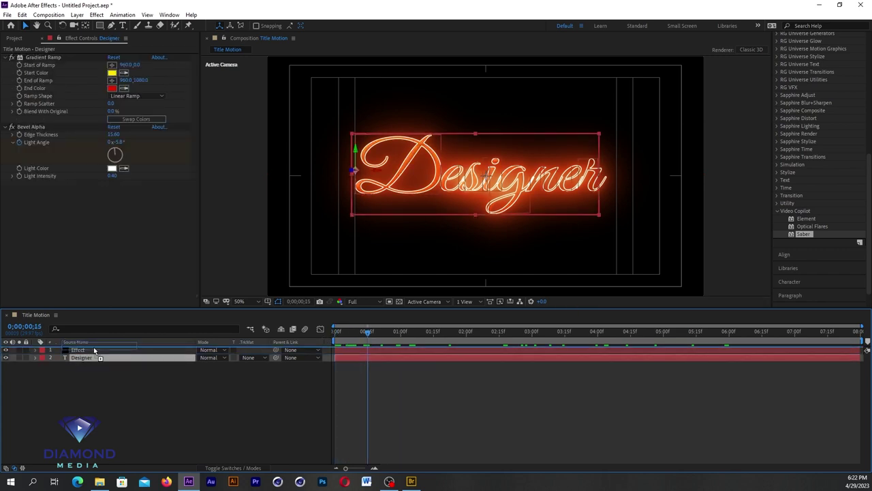
pyautogui.moveTo(93, 345); pyautogui.dragTo(93, 347)
pyautogui.moveTo(367, 332); pyautogui.dragTo(339, 335)
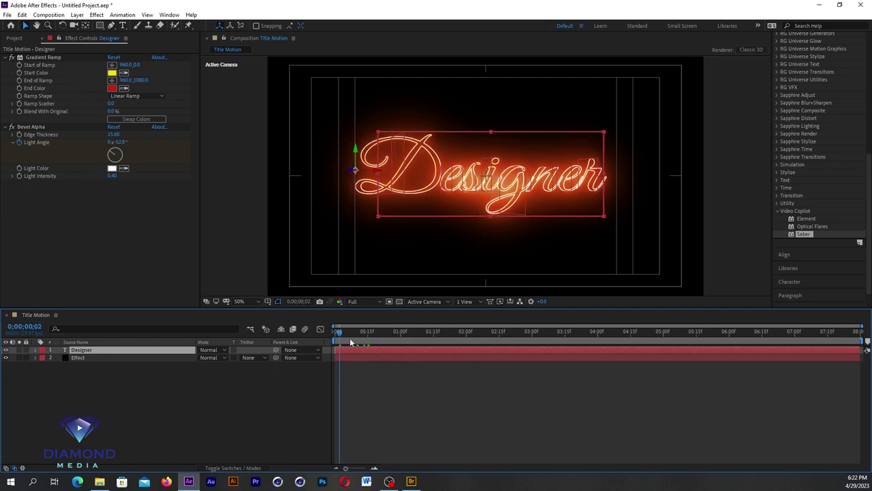
# On the Effect layer, raise Saber's Core Size from 1.70 to 1.90
pyautogui.click(353, 356)
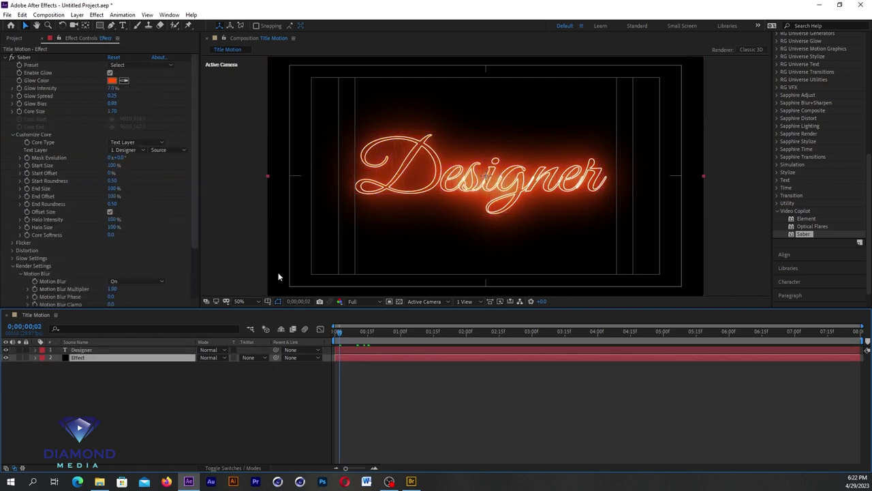
pyautogui.moveTo(339, 332)
pyautogui.mouseDown()
pyautogui.moveTo(388, 332)
pyautogui.moveTo(340, 331)
pyautogui.mouseUp()
pyautogui.moveTo(195, 170); pyautogui.dragTo(197, 214)
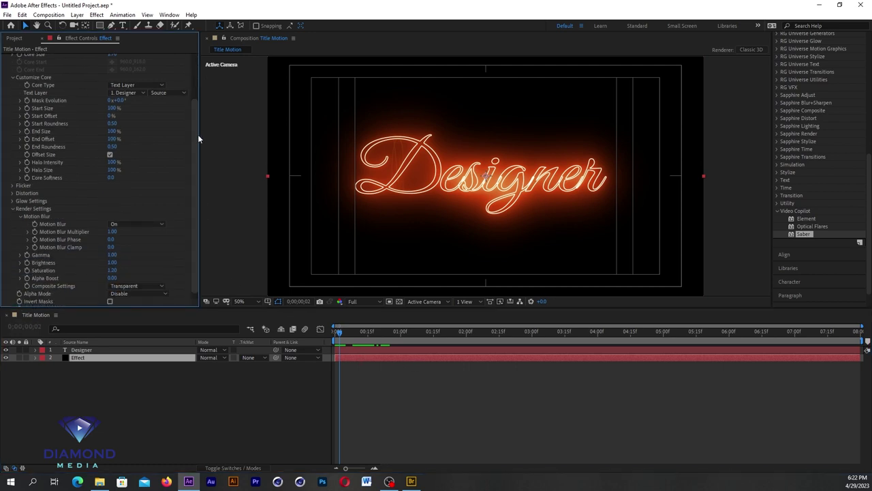
pyautogui.moveTo(197, 139); pyautogui.dragTo(194, 92)
pyautogui.click(116, 111)
pyautogui.moveTo(116, 111); pyautogui.dragTo(112, 111)
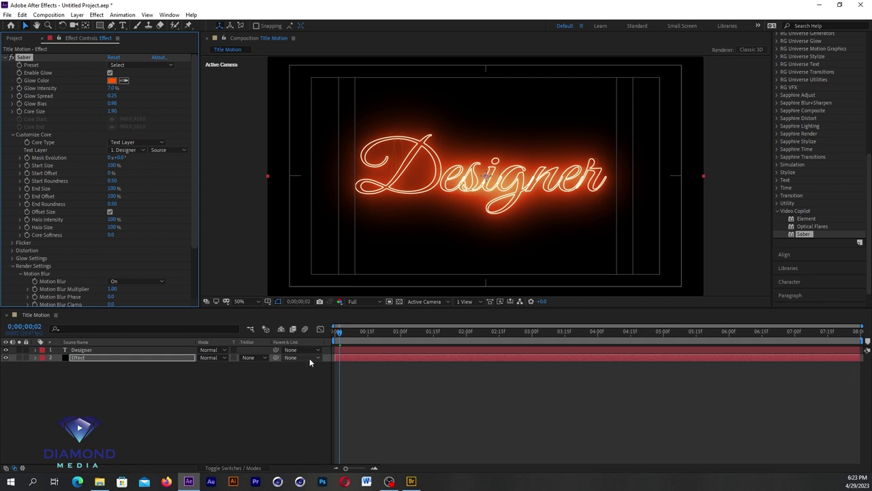
# Hide the Effect layer and scrub through the Designer reveal to about one second
pyautogui.click(5, 357)
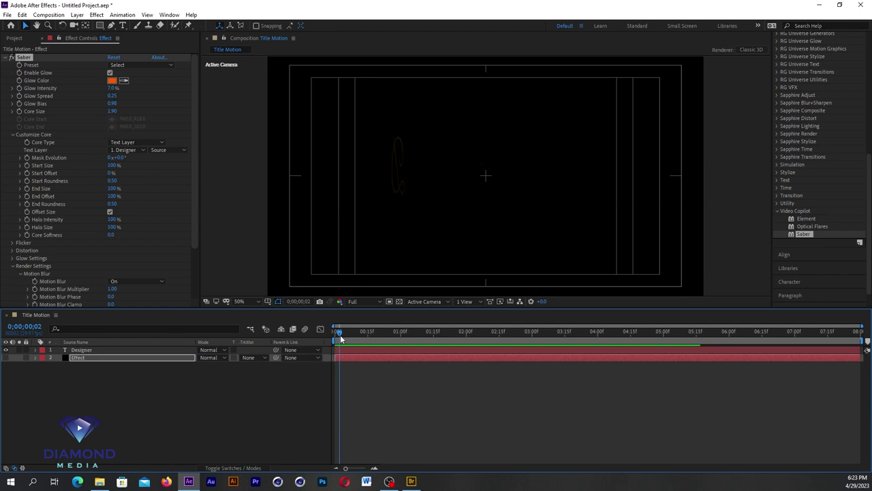
pyautogui.moveTo(342, 336); pyautogui.dragTo(389, 337)
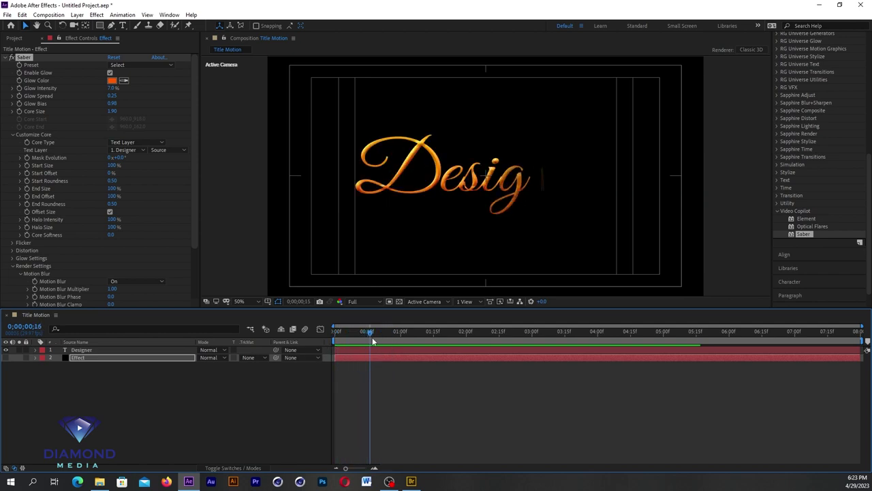
pyautogui.moveTo(389, 337); pyautogui.dragTo(409, 344)
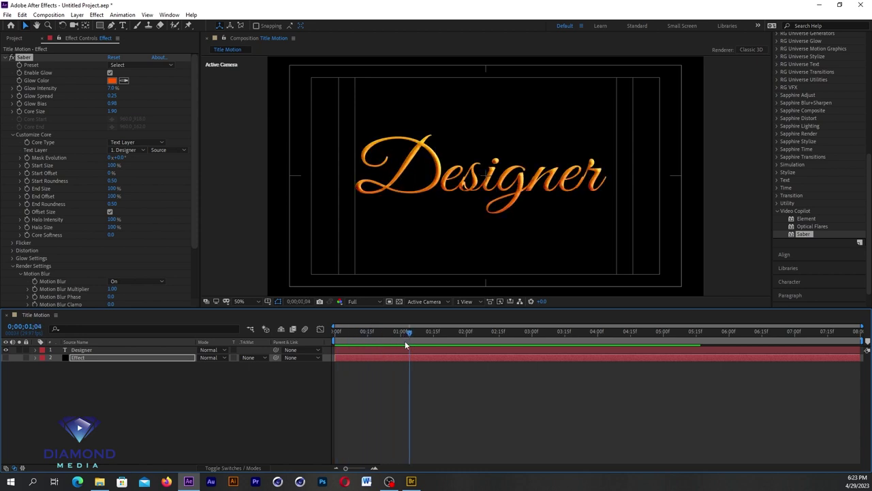
# Shift the Designer layer to start about a second later, then show Effect again
pyautogui.moveTo(377, 350); pyautogui.dragTo(434, 350)
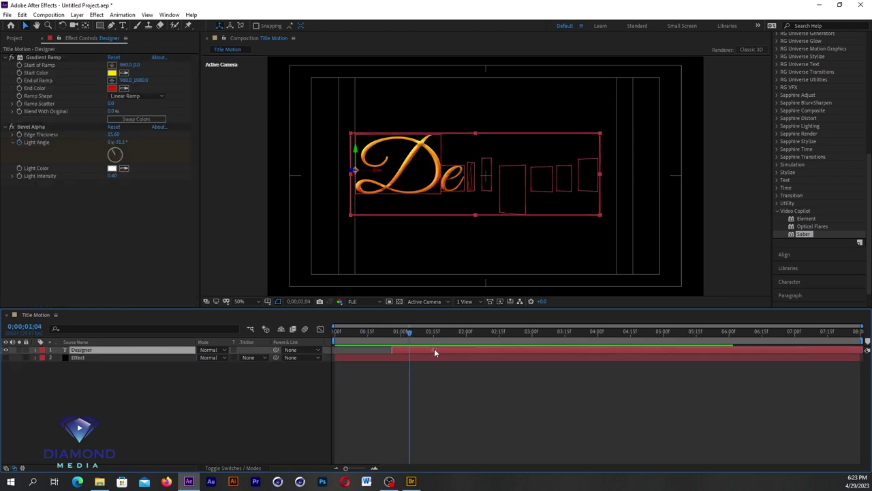
pyautogui.moveTo(341, 334); pyautogui.dragTo(416, 341)
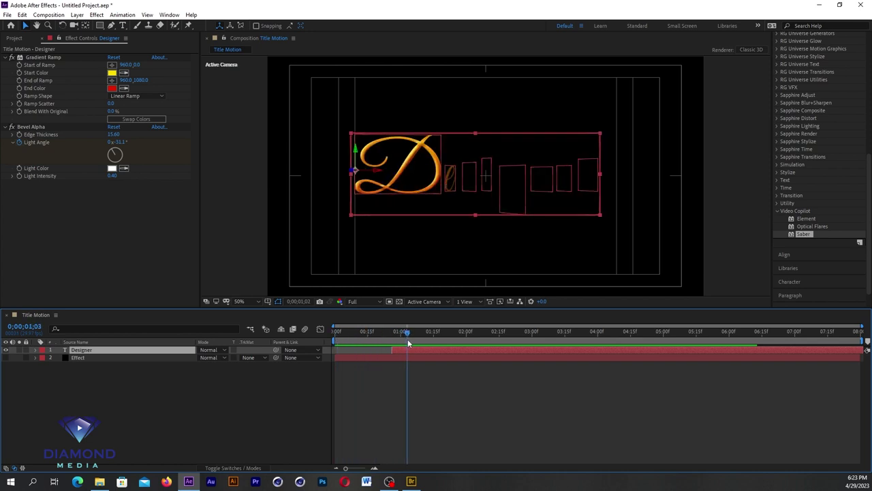
pyautogui.click(6, 358)
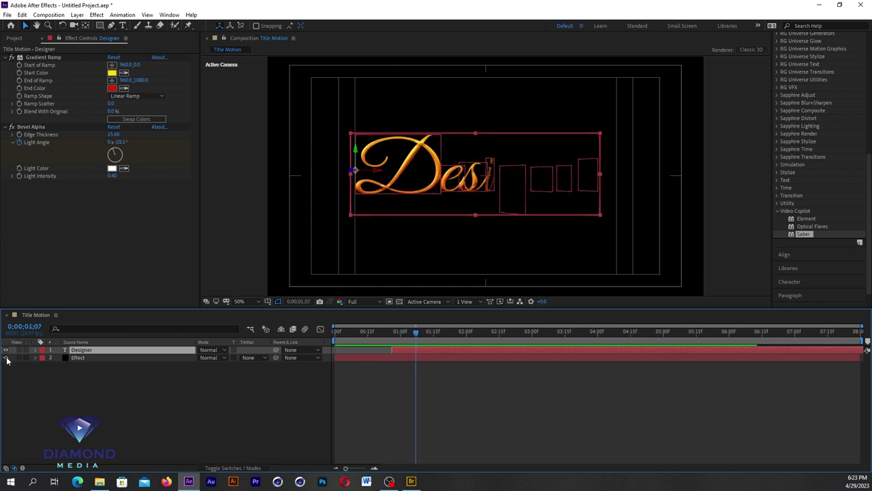
pyautogui.moveTo(415, 332)
pyautogui.mouseDown()
pyautogui.moveTo(322, 341)
pyautogui.moveTo(393, 344)
pyautogui.moveTo(431, 334)
pyautogui.mouseUp()
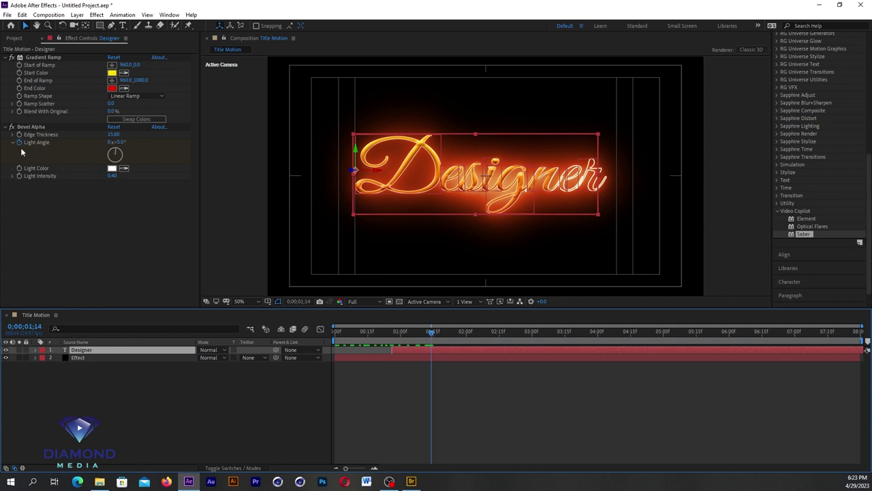
pyautogui.click(421, 360)
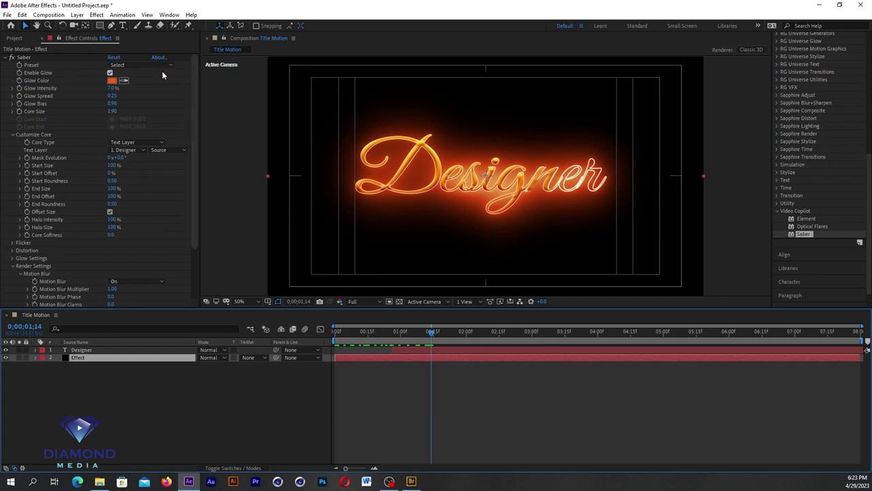
# Set a Saber End Offset keyframe of 100% at 1;14
pyautogui.moveTo(196, 67); pyautogui.dragTo(201, 95)
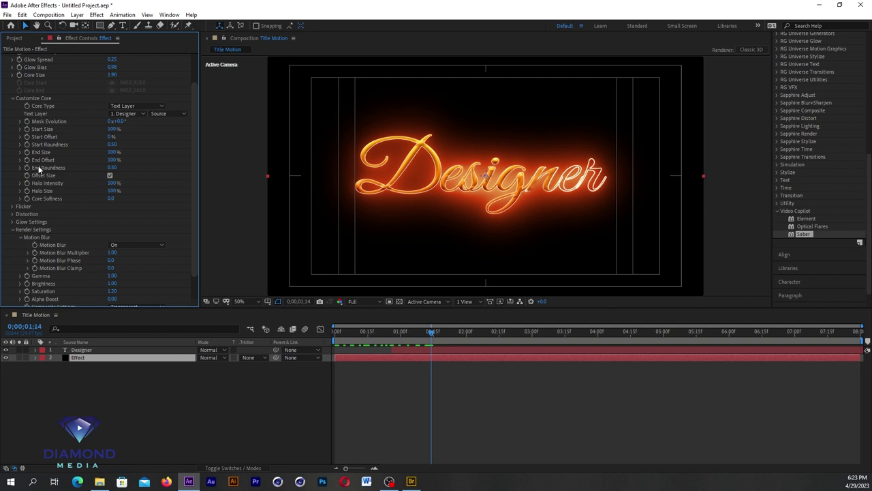
pyautogui.moveTo(117, 160)
pyautogui.mouseDown()
pyautogui.moveTo(66, 164)
pyautogui.moveTo(97, 158)
pyautogui.mouseUp()
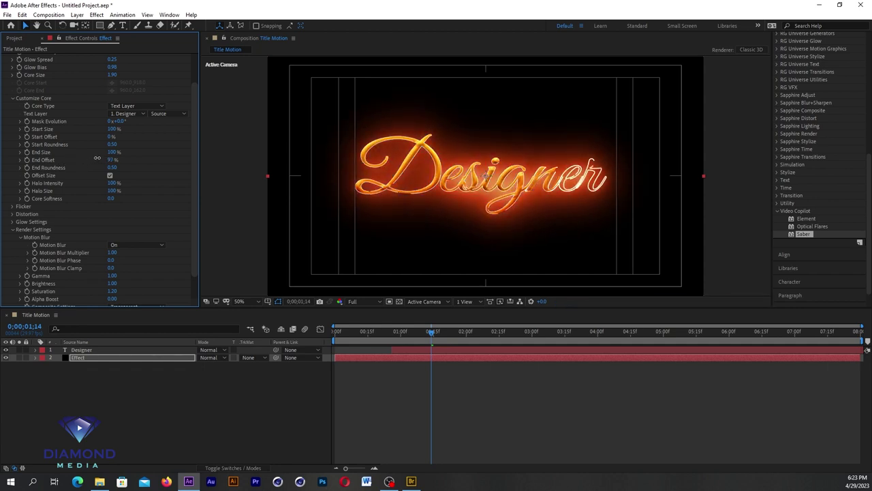
pyautogui.moveTo(60, 156); pyautogui.dragTo(80, 157)
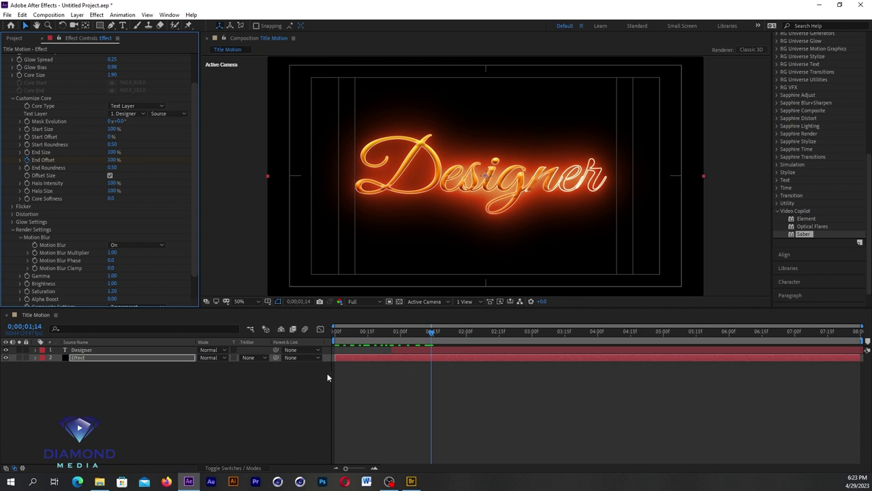
# Set End Offset to 0% at the first frame and preview the write-on
pyautogui.click(345, 334)
pyautogui.moveTo(345, 334); pyautogui.dragTo(325, 334)
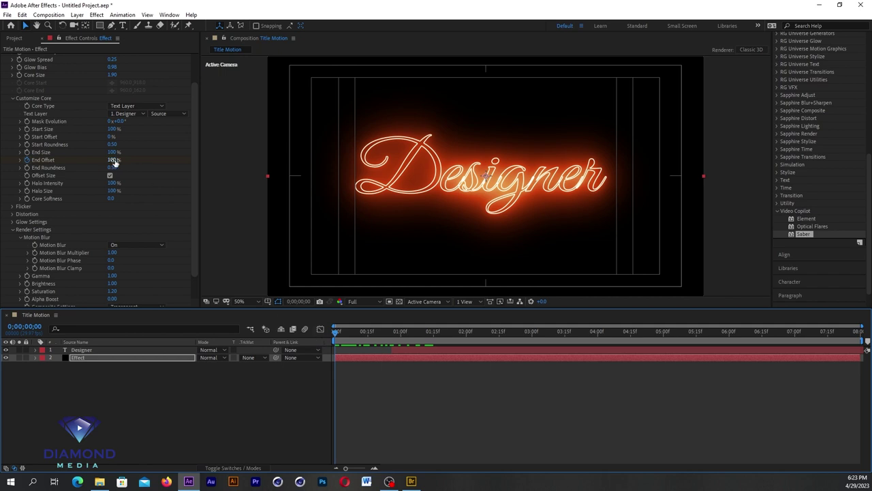
pyautogui.moveTo(117, 160); pyautogui.dragTo(24, 175)
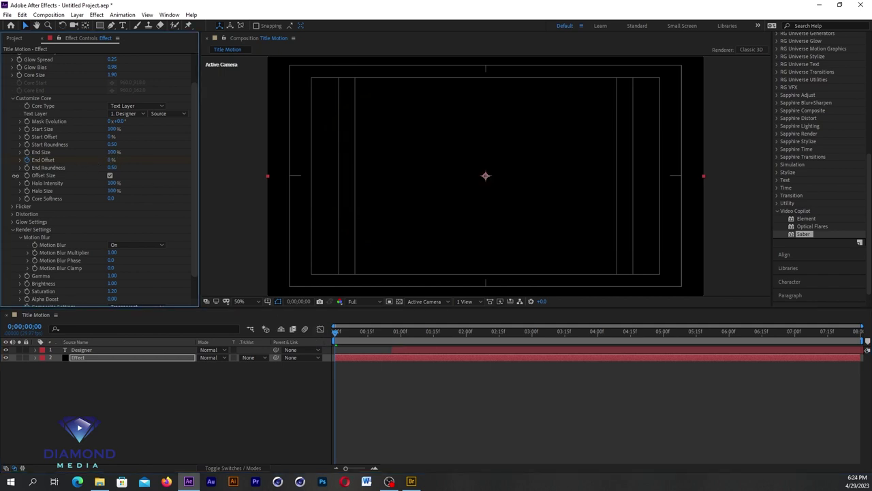
pyautogui.press('space')
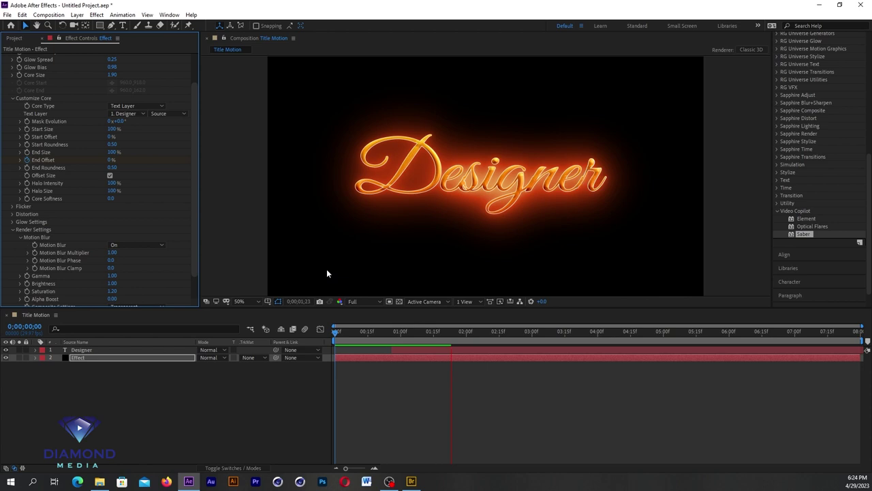
# Keyframe Mask Evolution mid-write-on and set Saber Start Size to 0%
pyautogui.moveTo(398, 336)
pyautogui.mouseDown()
pyautogui.moveTo(461, 343)
pyautogui.moveTo(432, 346)
pyautogui.moveTo(449, 346)
pyautogui.mouseUp()
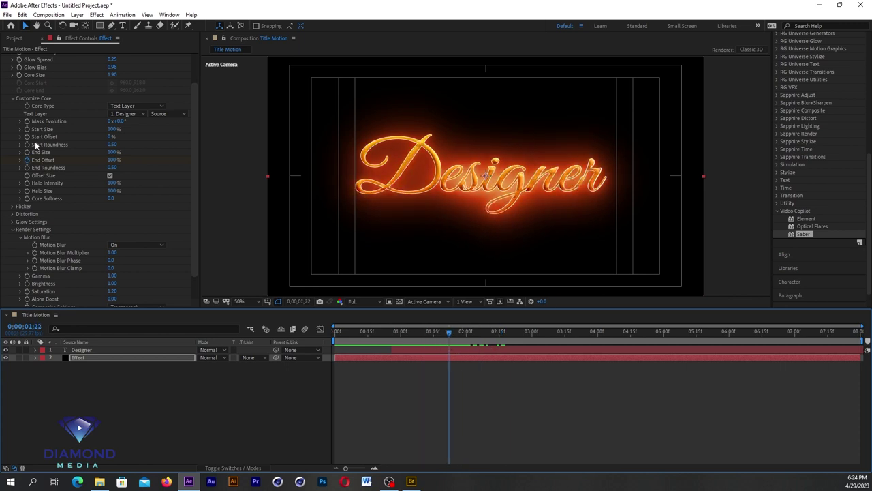
pyautogui.click(26, 122)
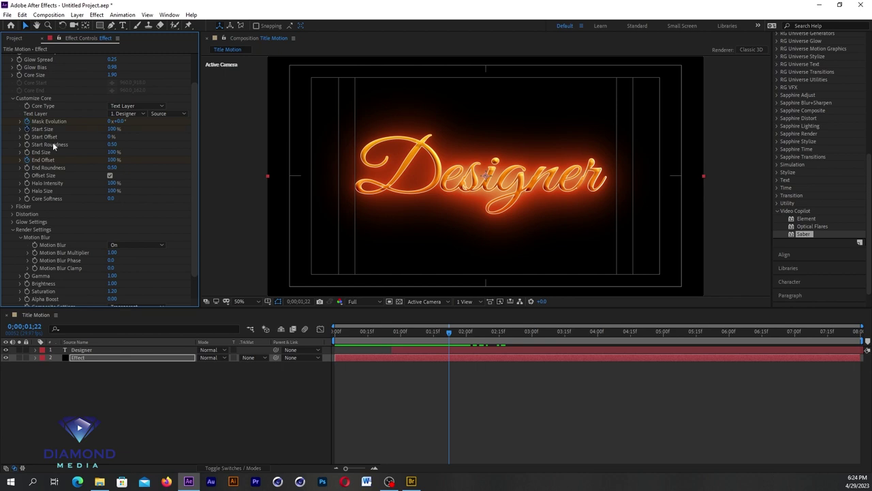
pyautogui.moveTo(113, 129); pyautogui.dragTo(42, 128)
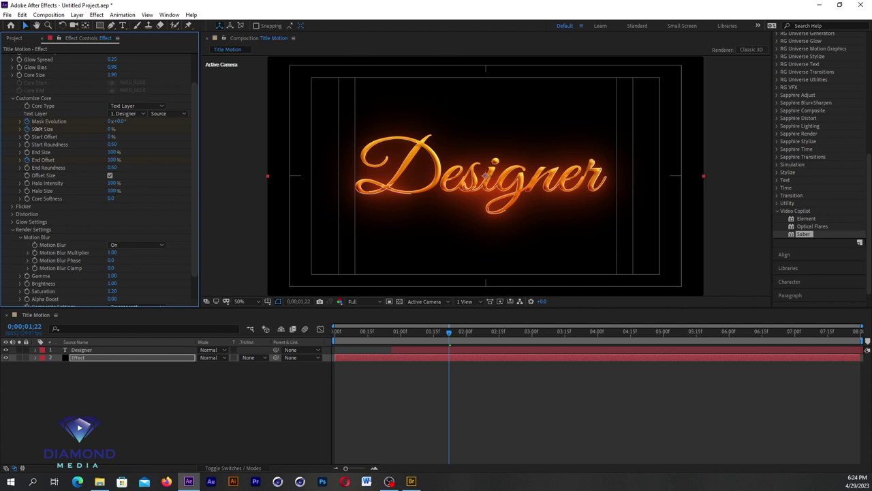
# Turn Mask Evolution up to 2x+245° at the comp's last frame and preview
pyautogui.moveTo(464, 340); pyautogui.dragTo(858, 340)
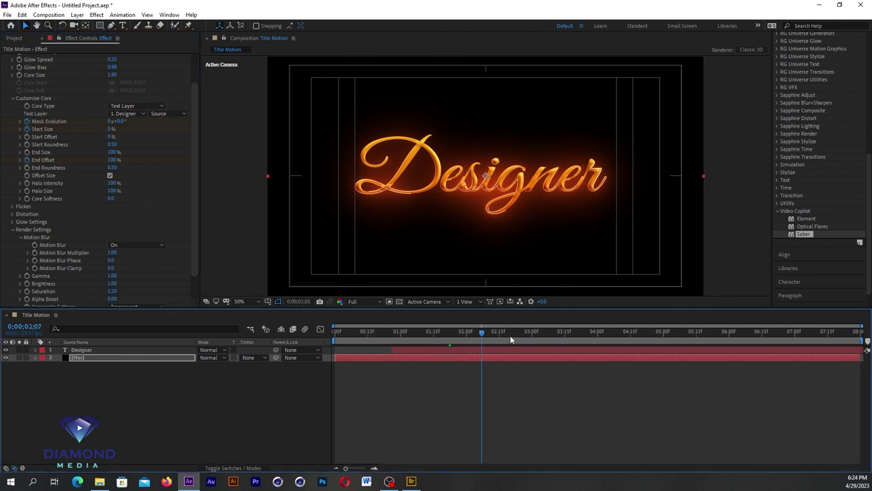
pyautogui.moveTo(117, 122); pyautogui.dragTo(553, 118)
pyautogui.press('space')
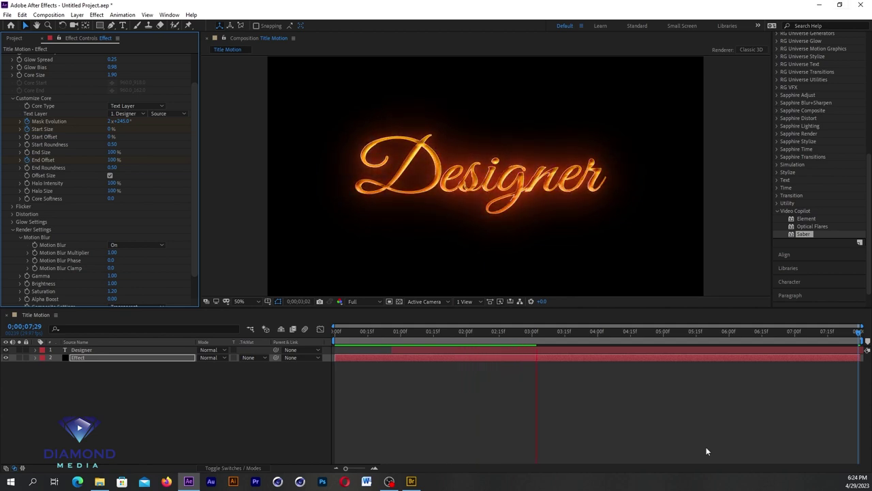
# Raise Saber Core Size from 1.90 to 5.20 and preview the thicker glowing trace
pyautogui.click(519, 336)
pyautogui.press('Return')
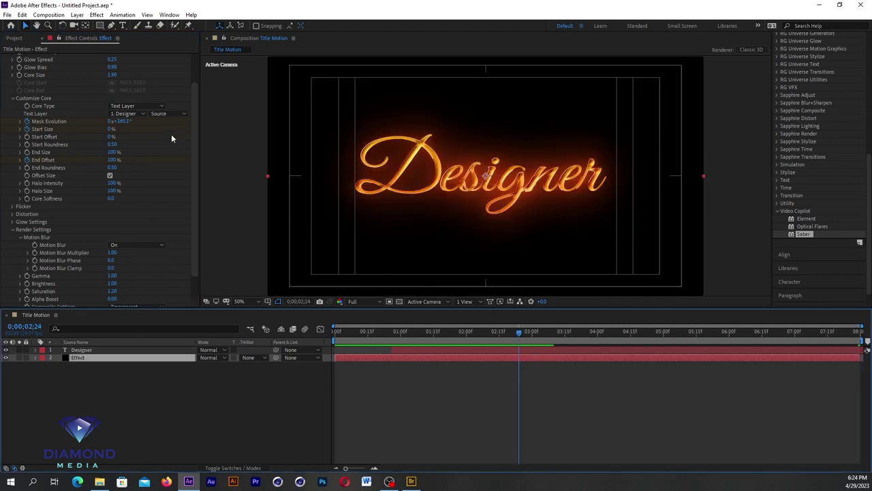
pyautogui.moveTo(192, 123); pyautogui.dragTo(198, 86)
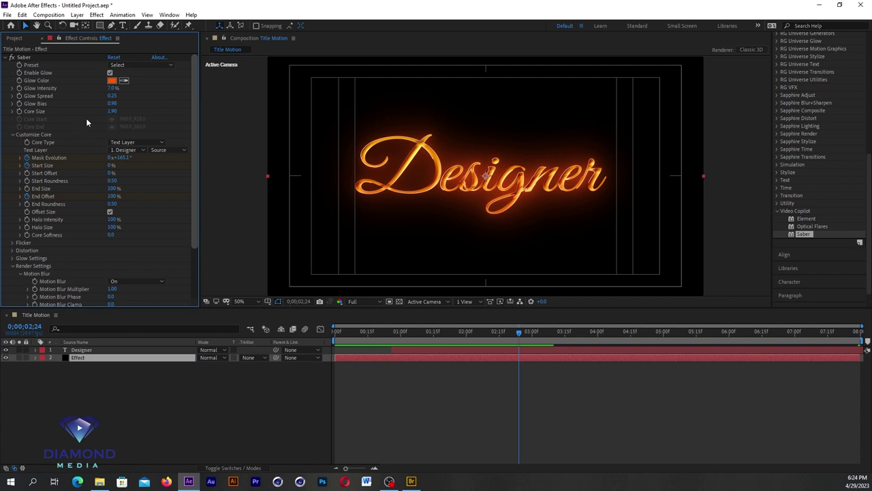
pyautogui.moveTo(111, 111); pyautogui.dragTo(129, 111)
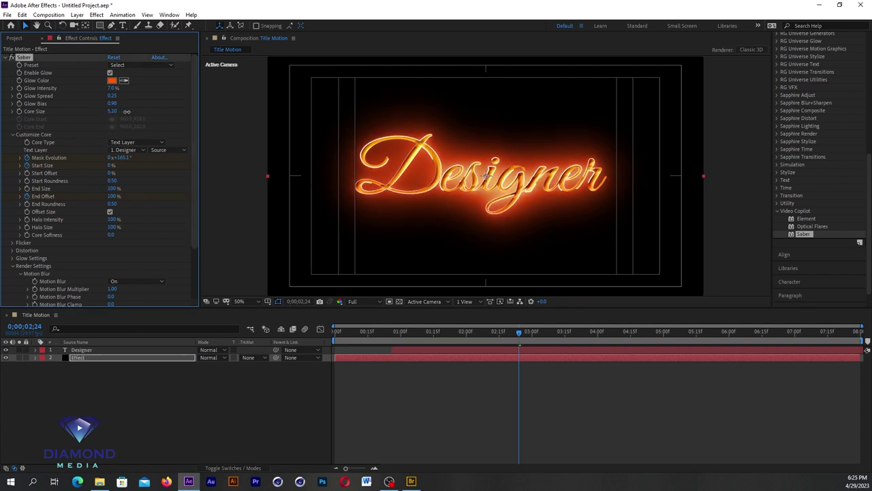
pyautogui.press('space')
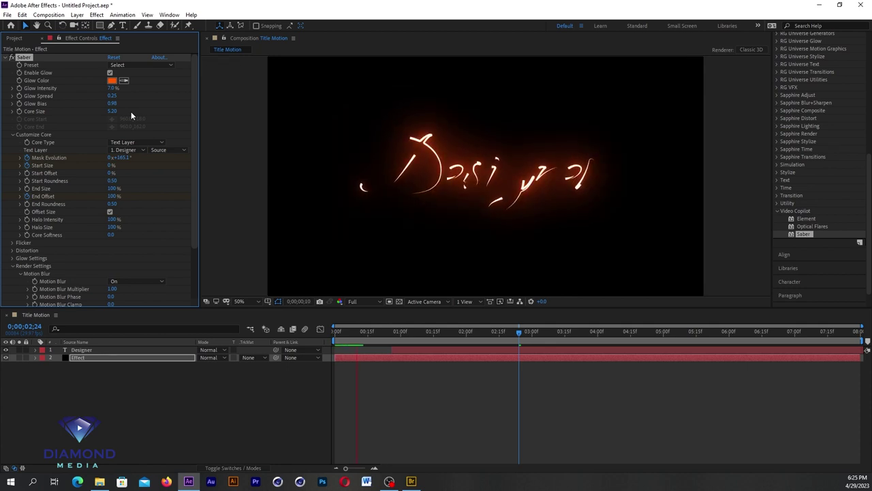